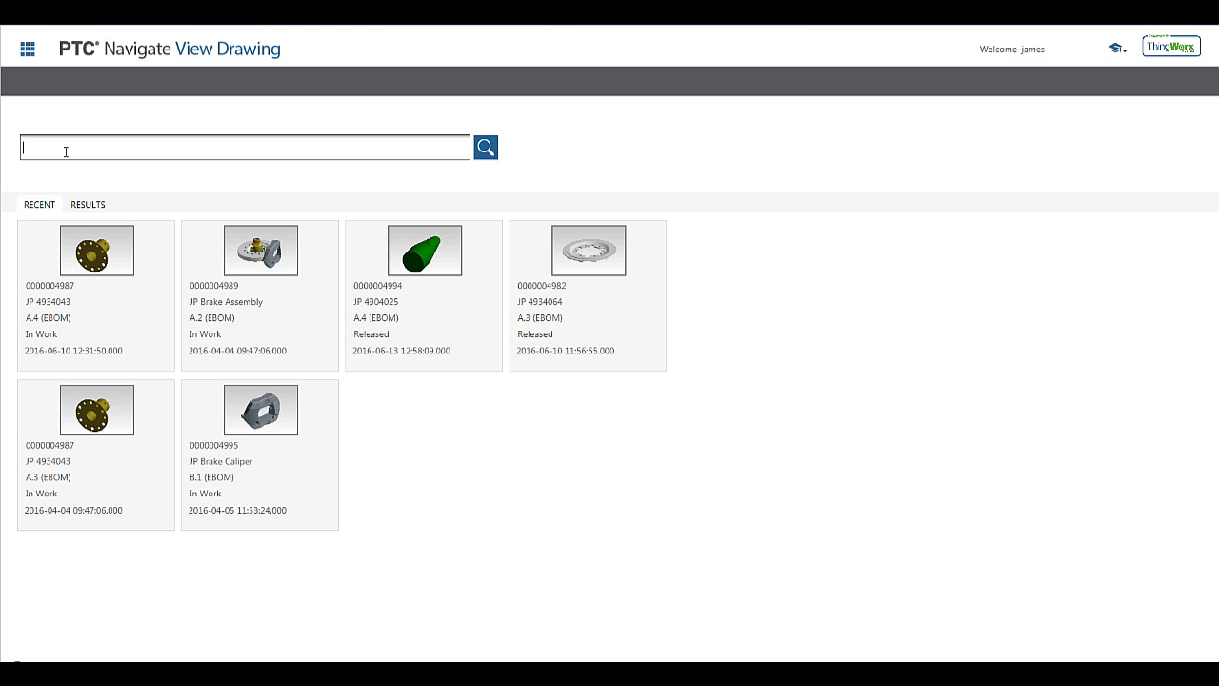
Search parts for 0049 and open the JP Brake Assembly result to get its drawing PDF.
type("0049")
left_click(486, 149)
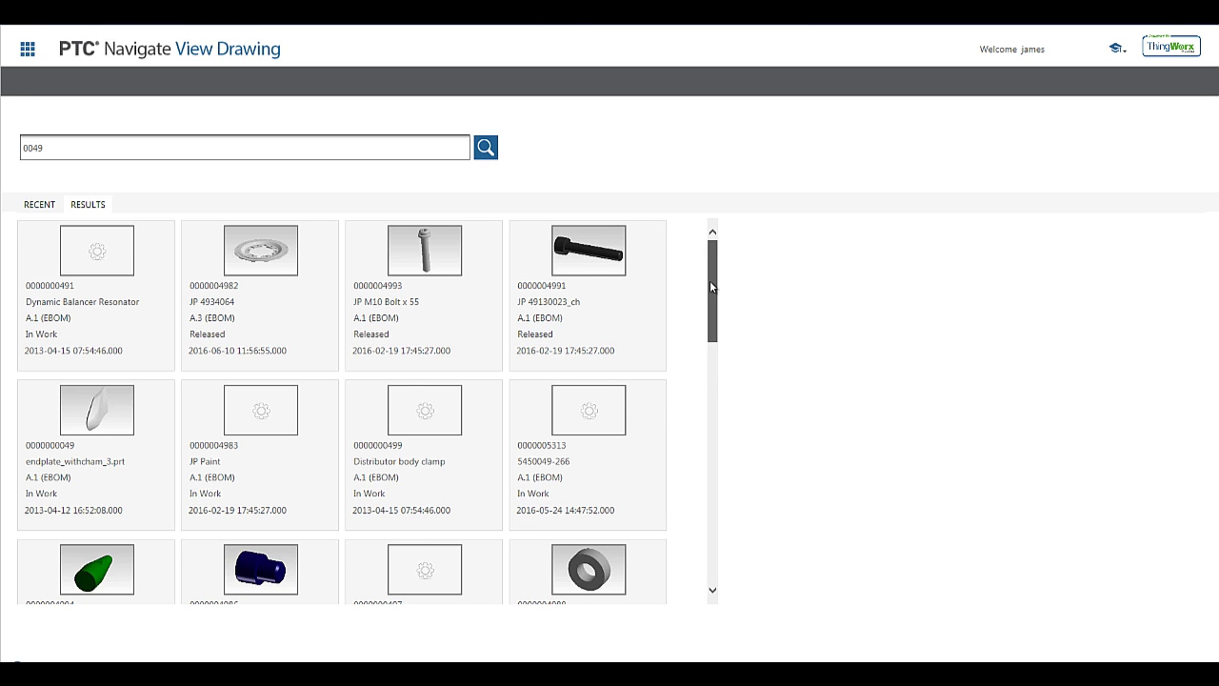
left_click_drag(710, 286, 690, 516)
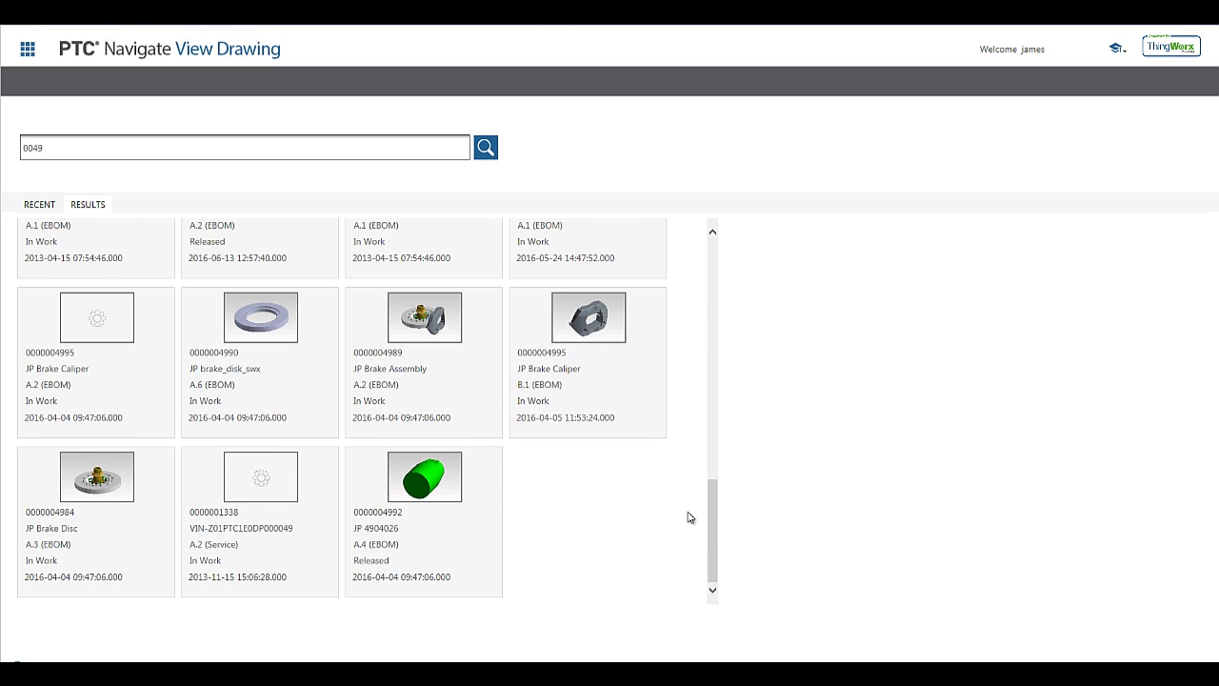
left_click(425, 380)
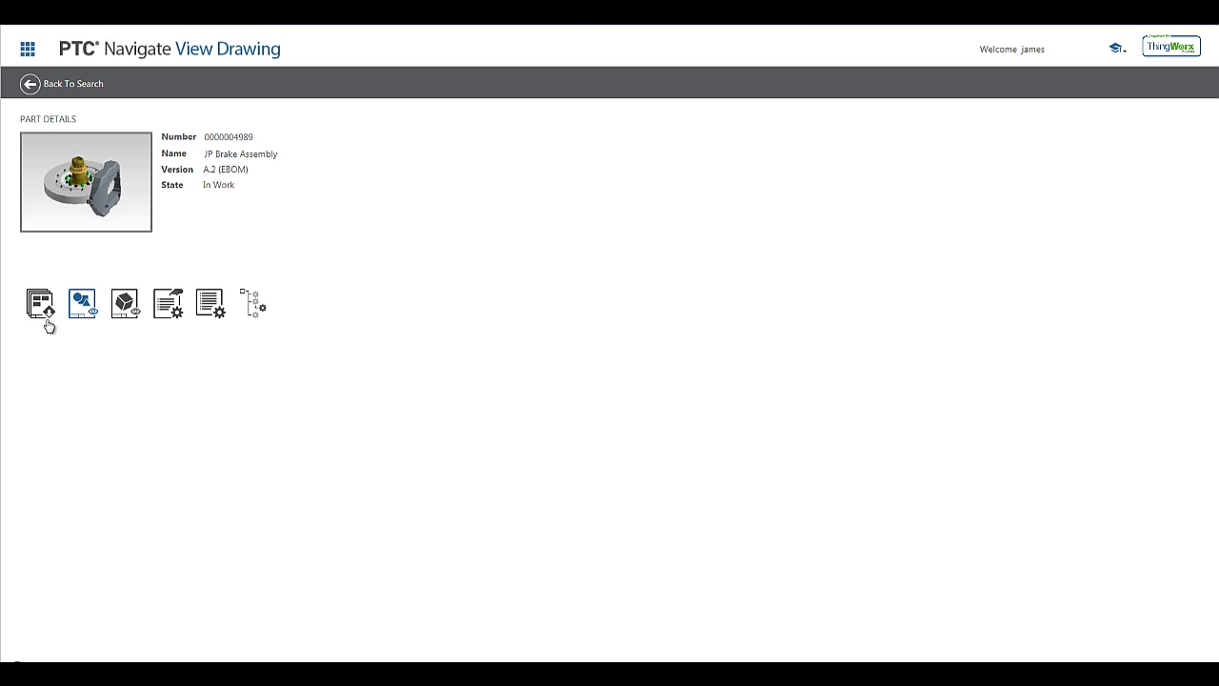
Go back to JP Brake Assembly's details and open its part structure view.
left_click(255, 315)
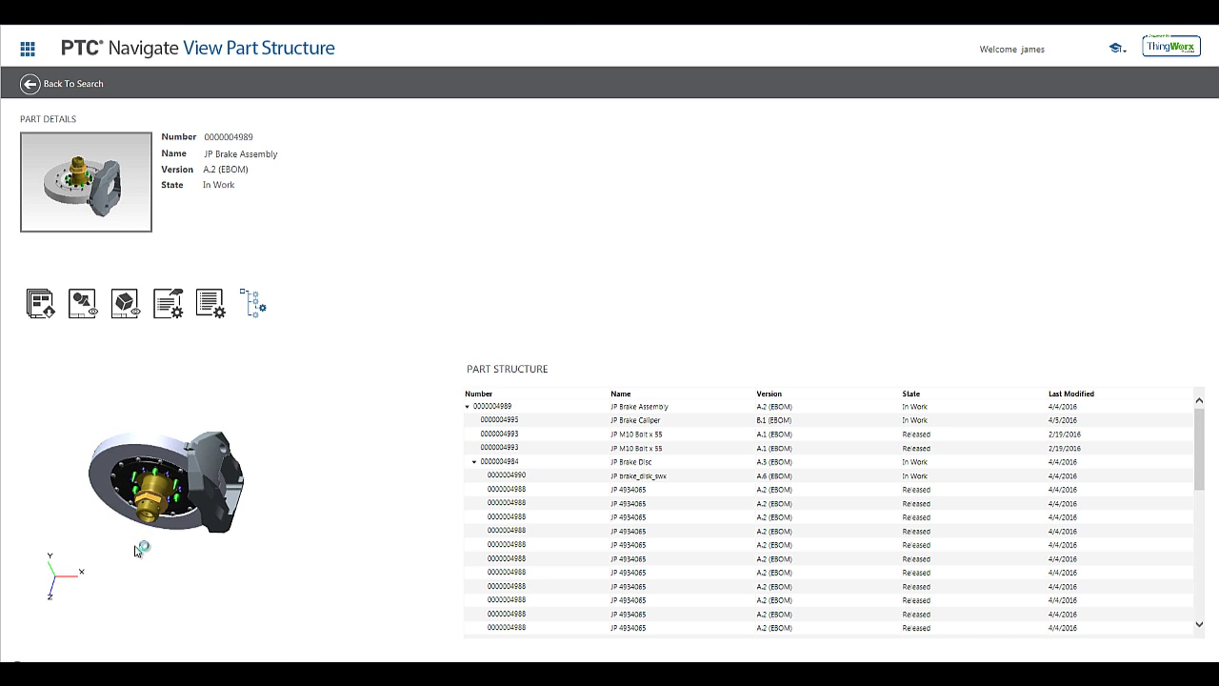
Orbit and zoom the brake assembly model, highlight the brake disk and caliper, then open the parts list.
left_click_drag(142, 549, 166, 548)
scroll(165, 548, "up", 5)
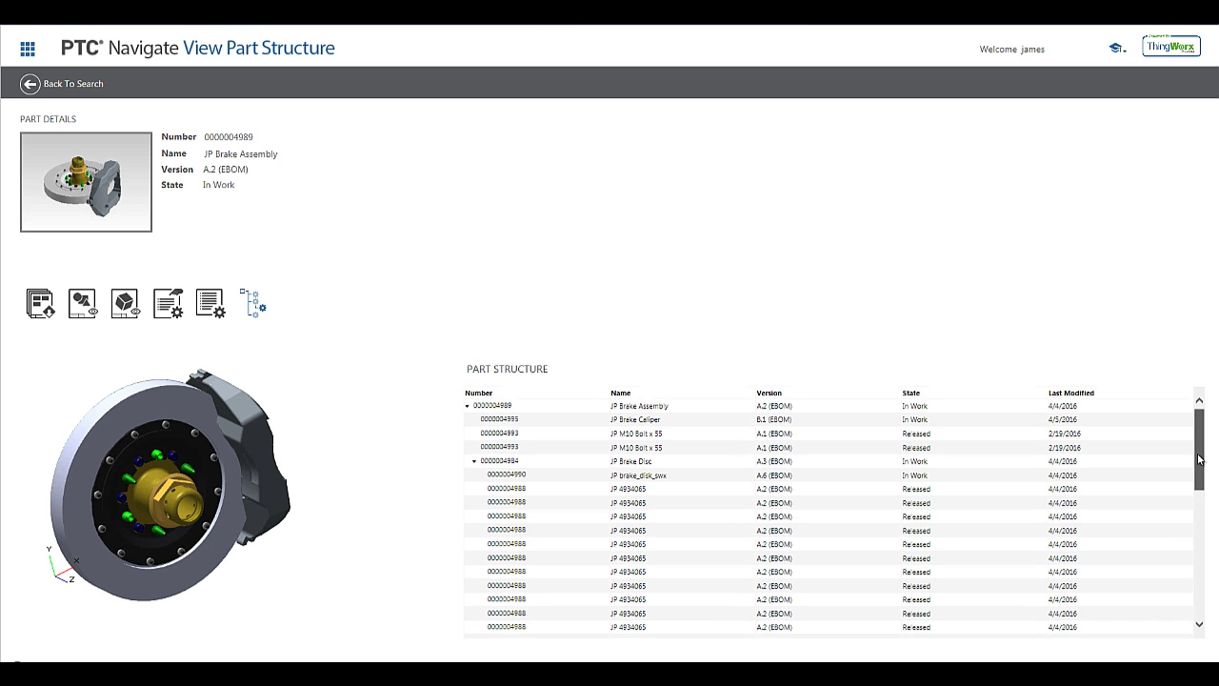
left_click_drag(1200, 459, 1202, 592)
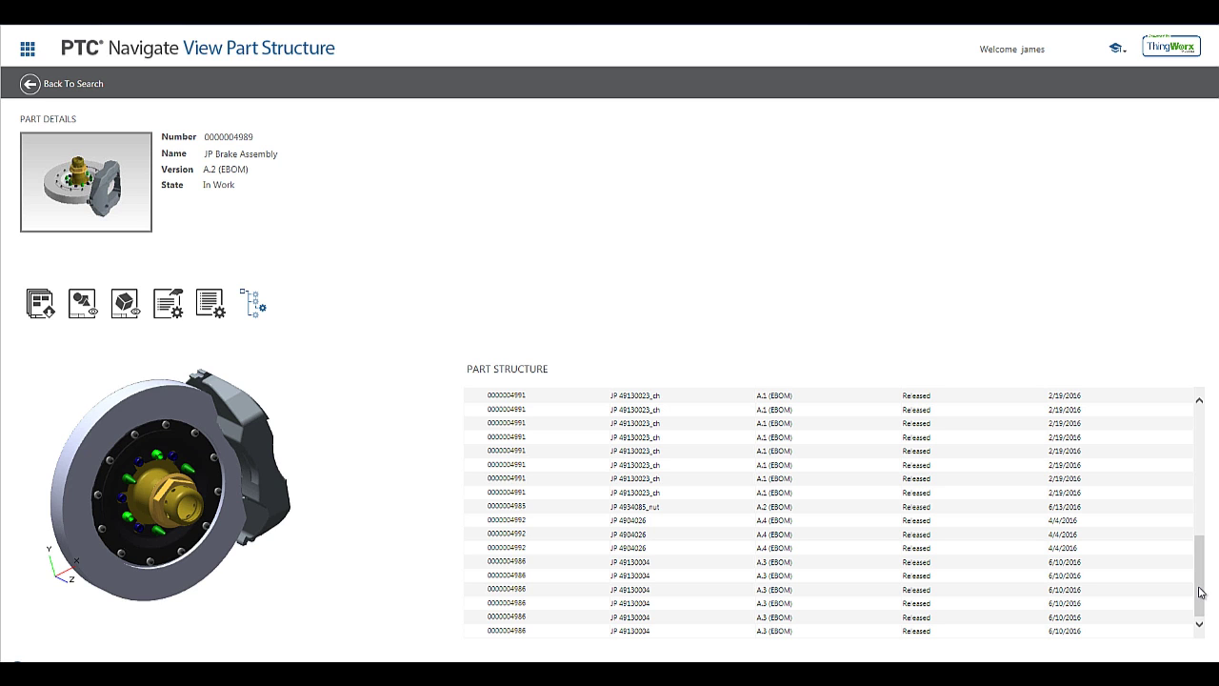
left_click_drag(1201, 592, 1203, 451)
left_click(1189, 480)
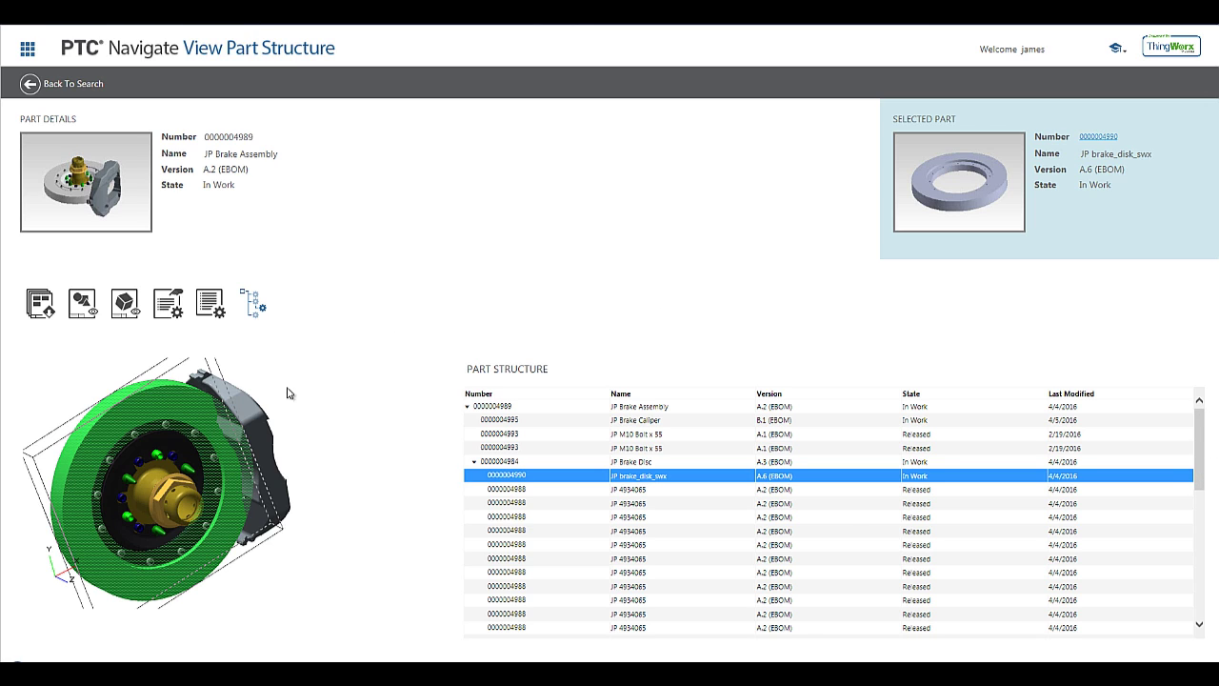
left_click(252, 417)
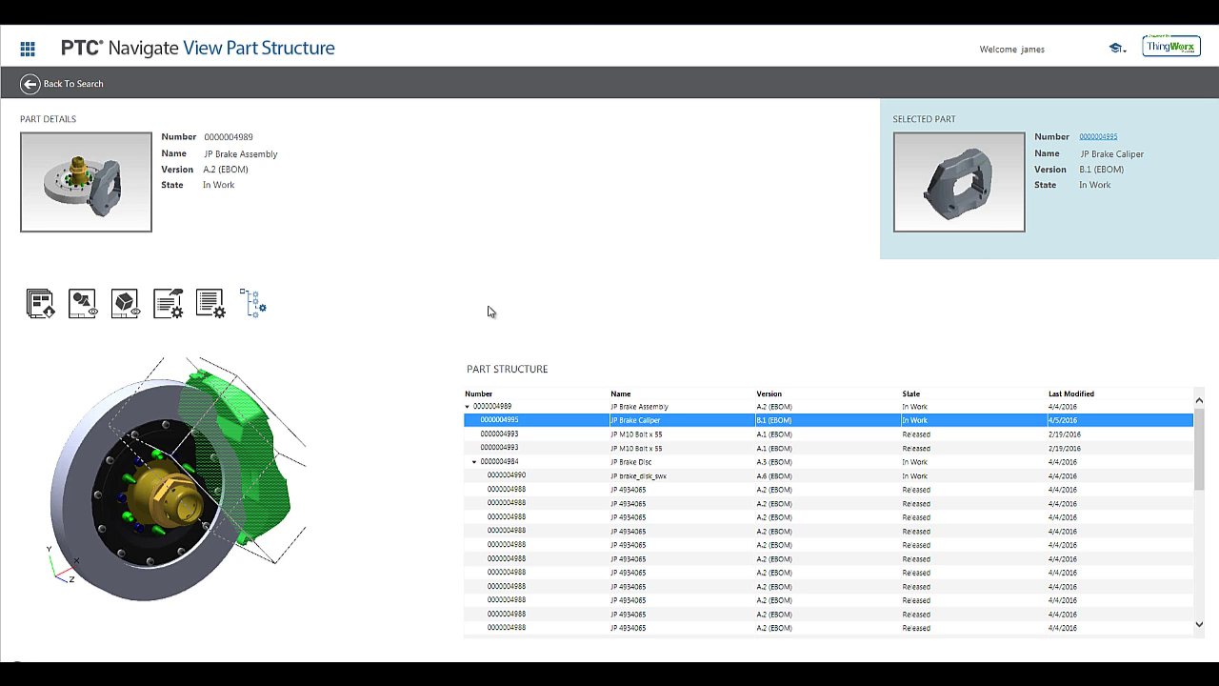
left_click(215, 312)
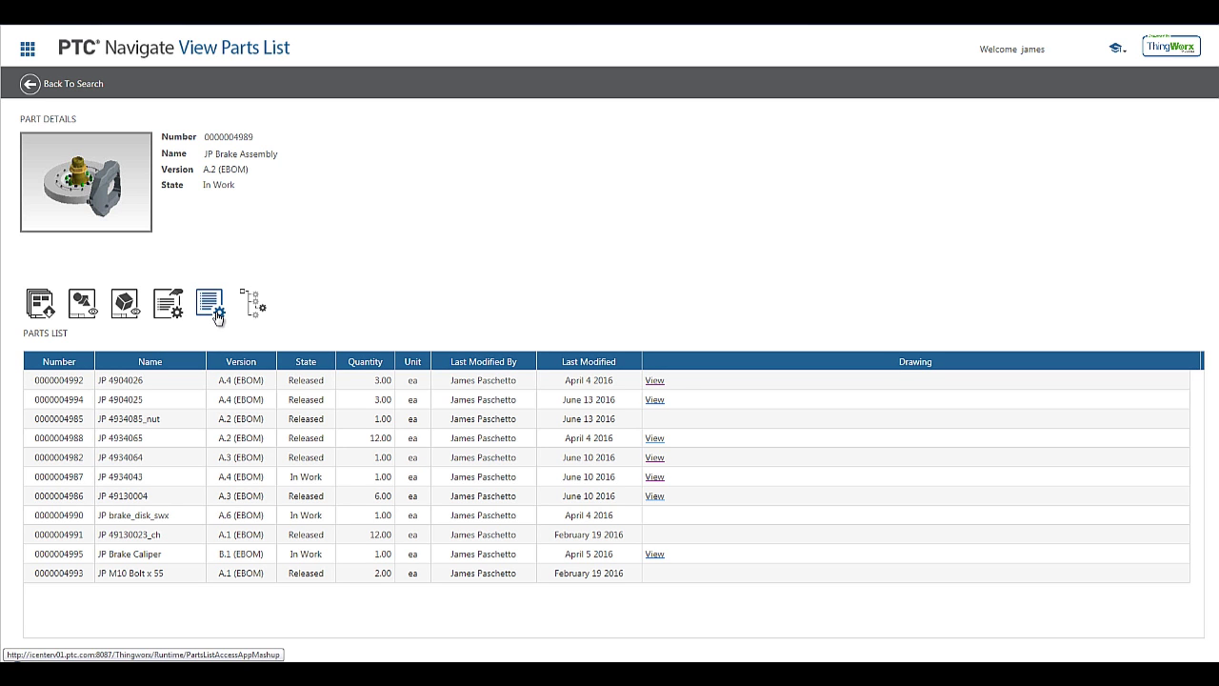
Sort the parts list by Drawing, then by Last Modified with newest first.
left_click(572, 366)
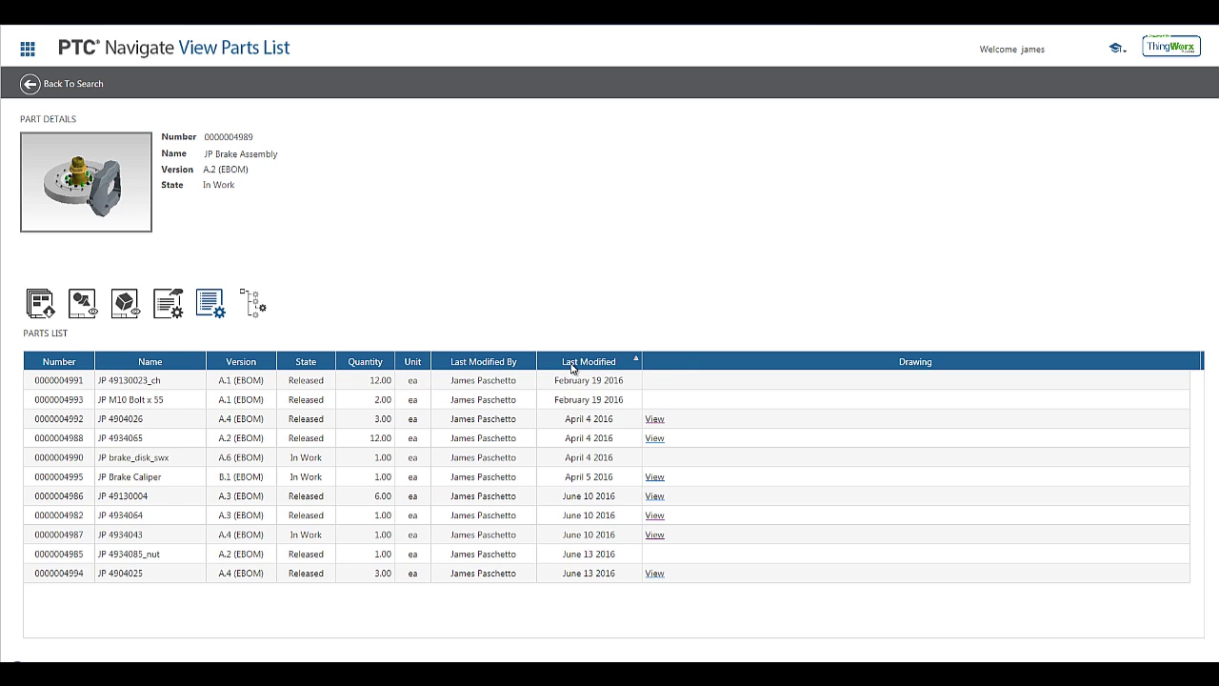
left_click(571, 366)
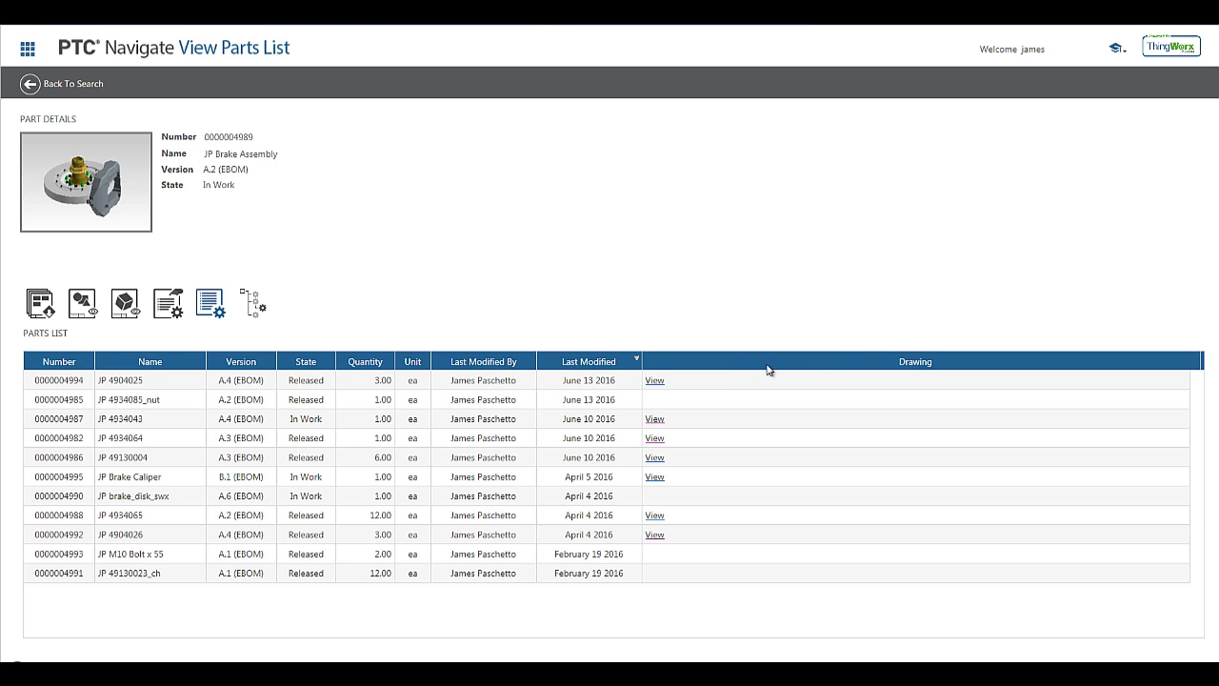
left_click(916, 366)
left_click(916, 365)
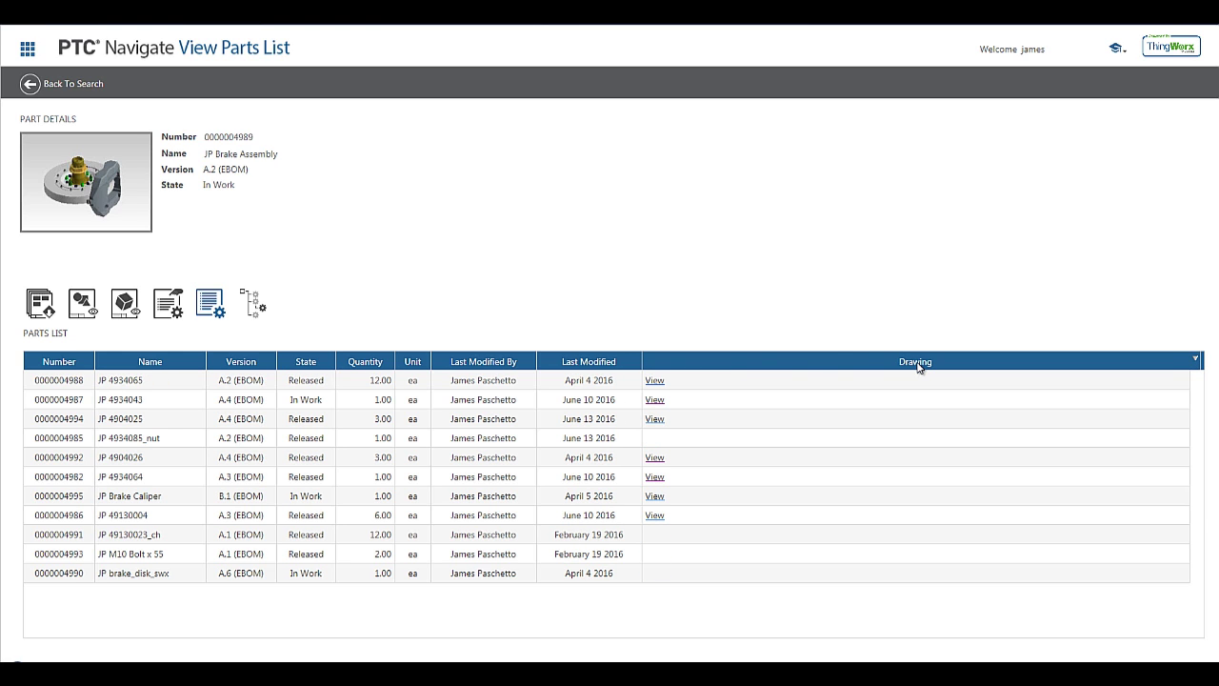
left_click(612, 364)
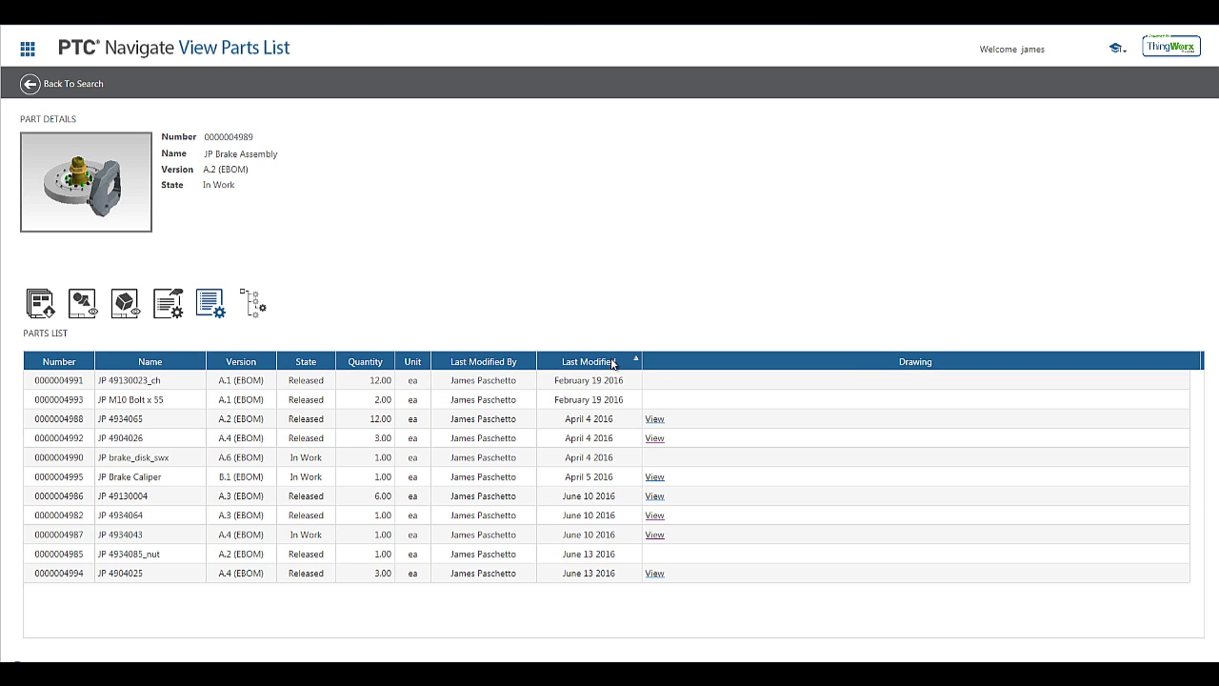
left_click(613, 363)
Select part JP 4934043 and open its drawing PDF.
left_click(605, 381)
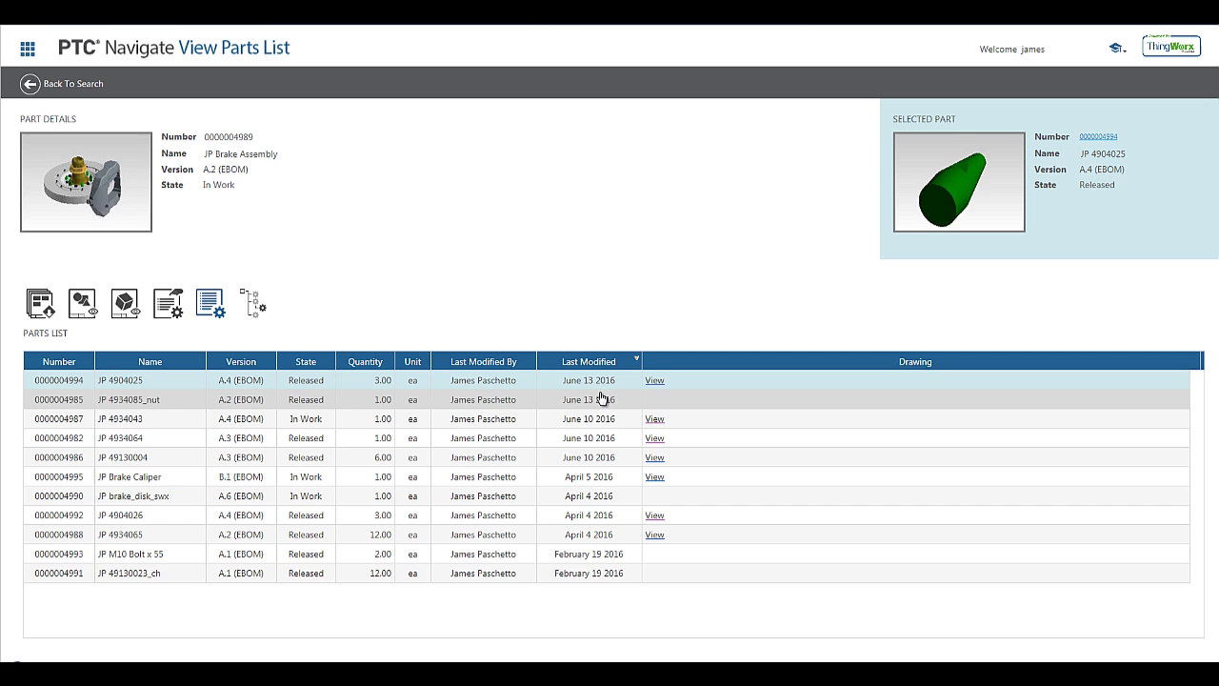
left_click(600, 419)
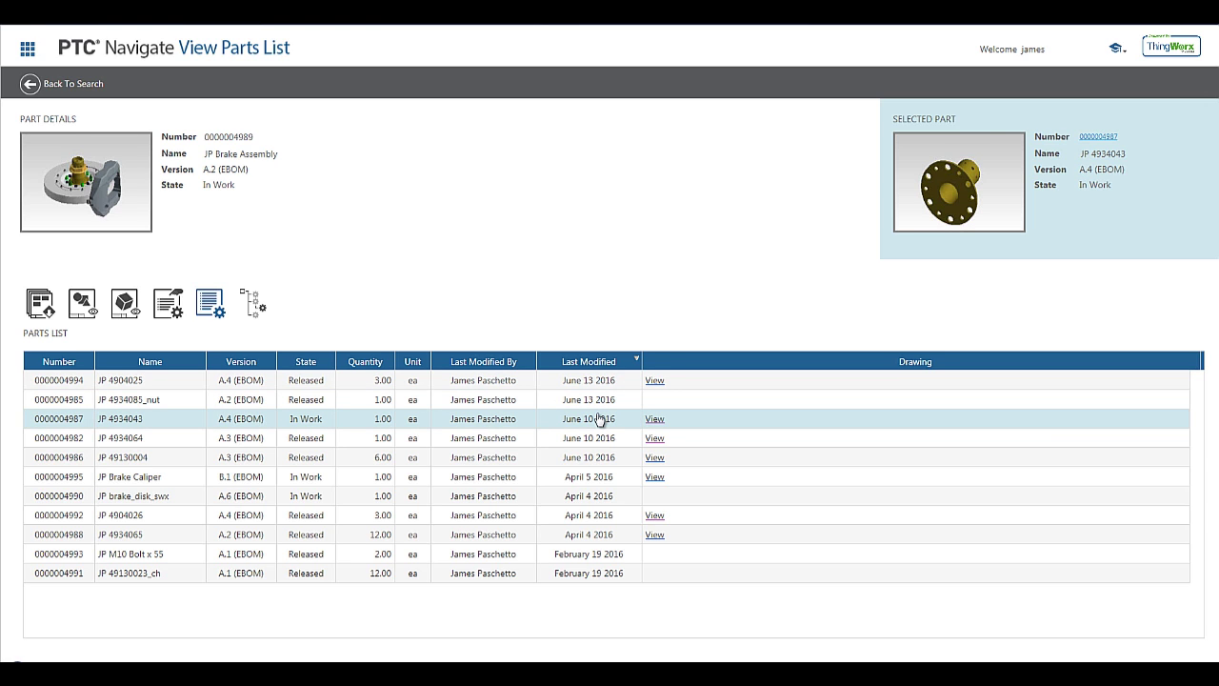
left_click(654, 420)
left_click(601, 306)
Make JP 4934043 the main part, view its properties, and open it in View & Measure in 3D.
left_click(1100, 138)
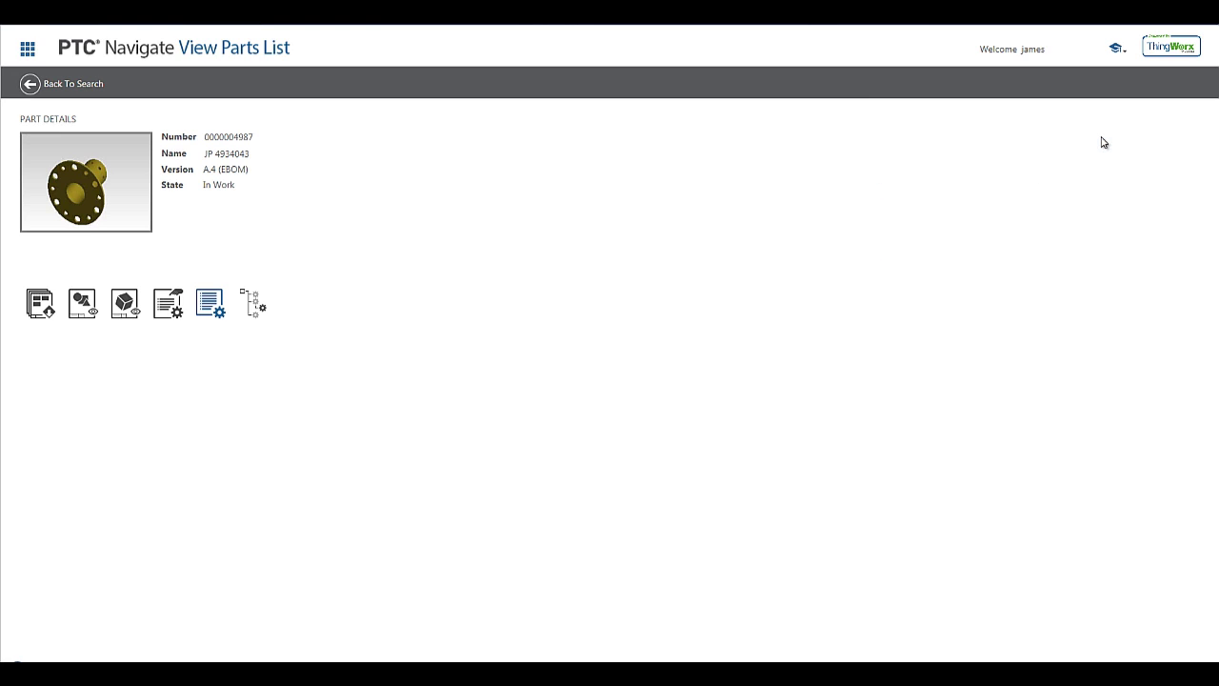
left_click(171, 313)
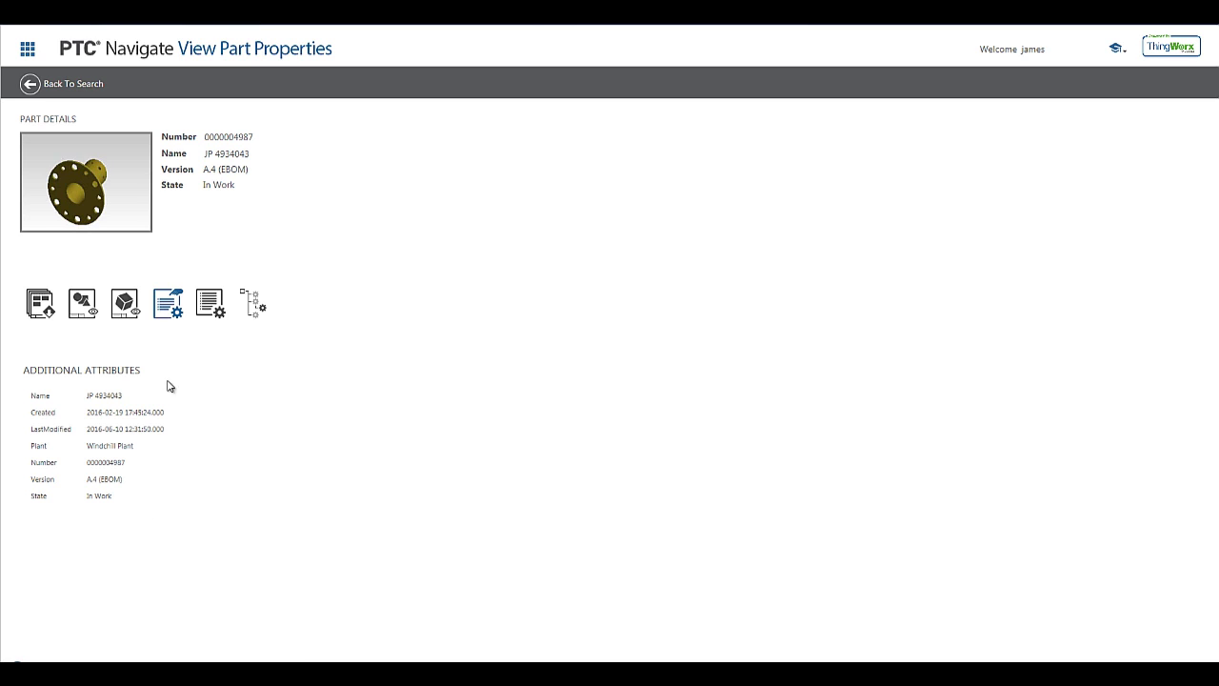
left_click(129, 320)
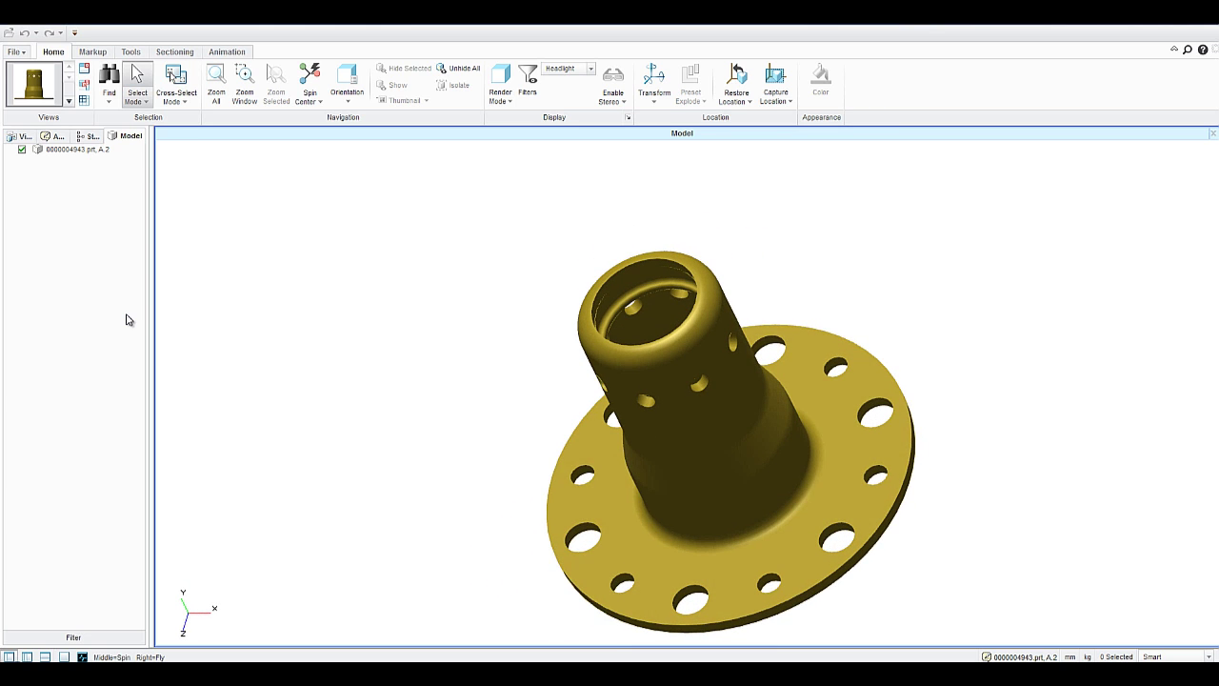
Place a markup note 'I can input notes to provide feedback to the engineer' above the model.
left_click(92, 53)
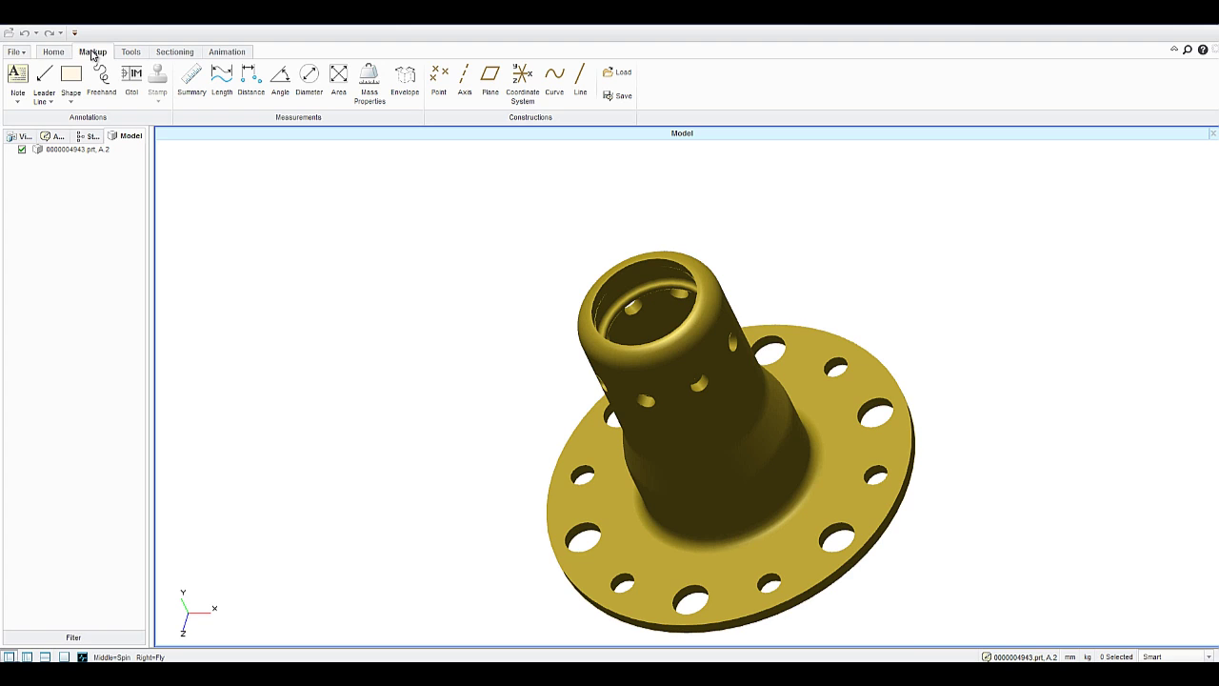
left_click(26, 78)
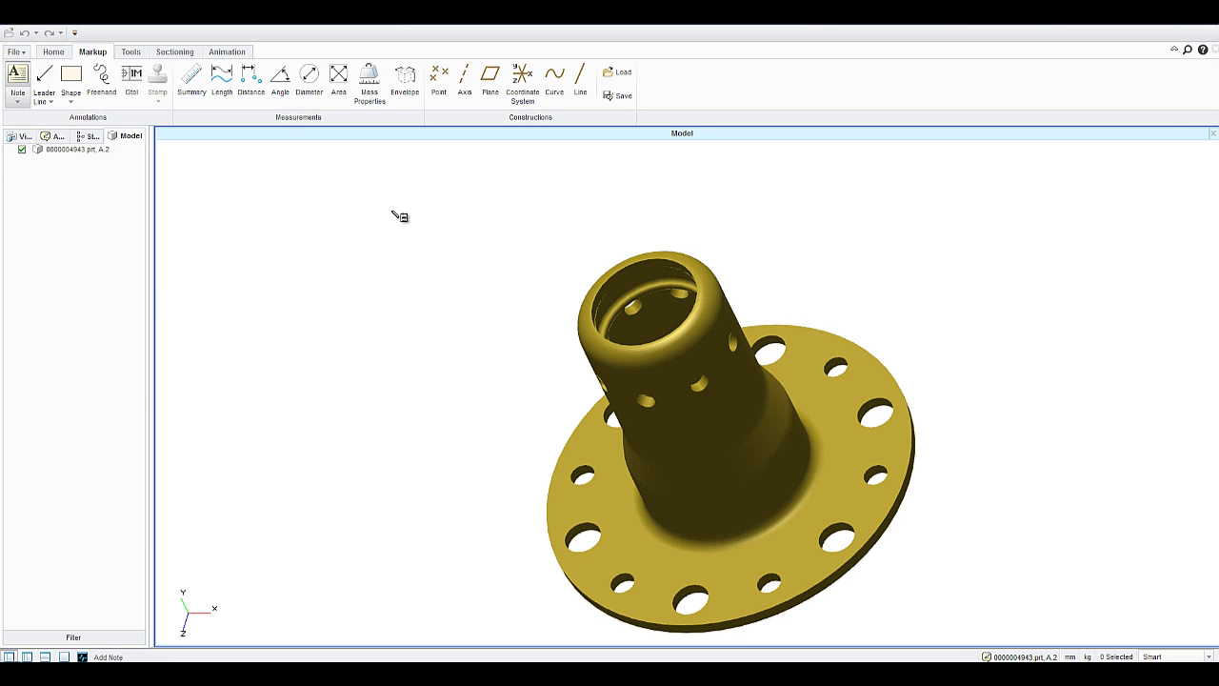
left_click(439, 218)
type("I can")
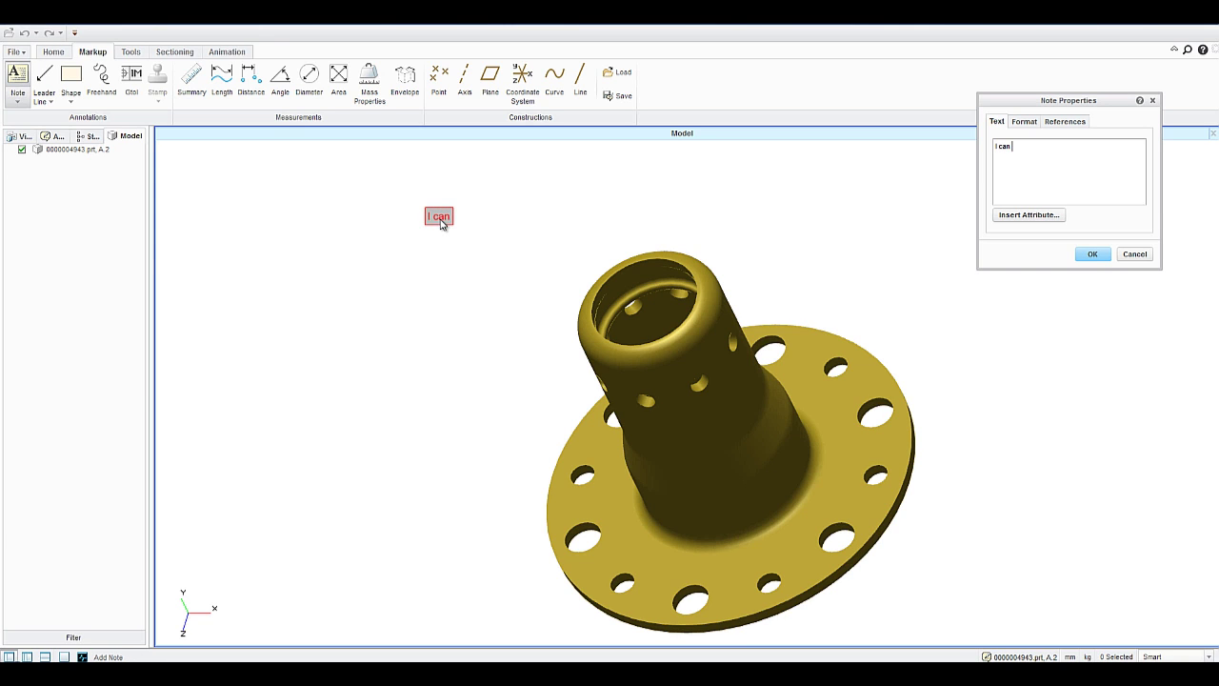
type(" input notes to pr")
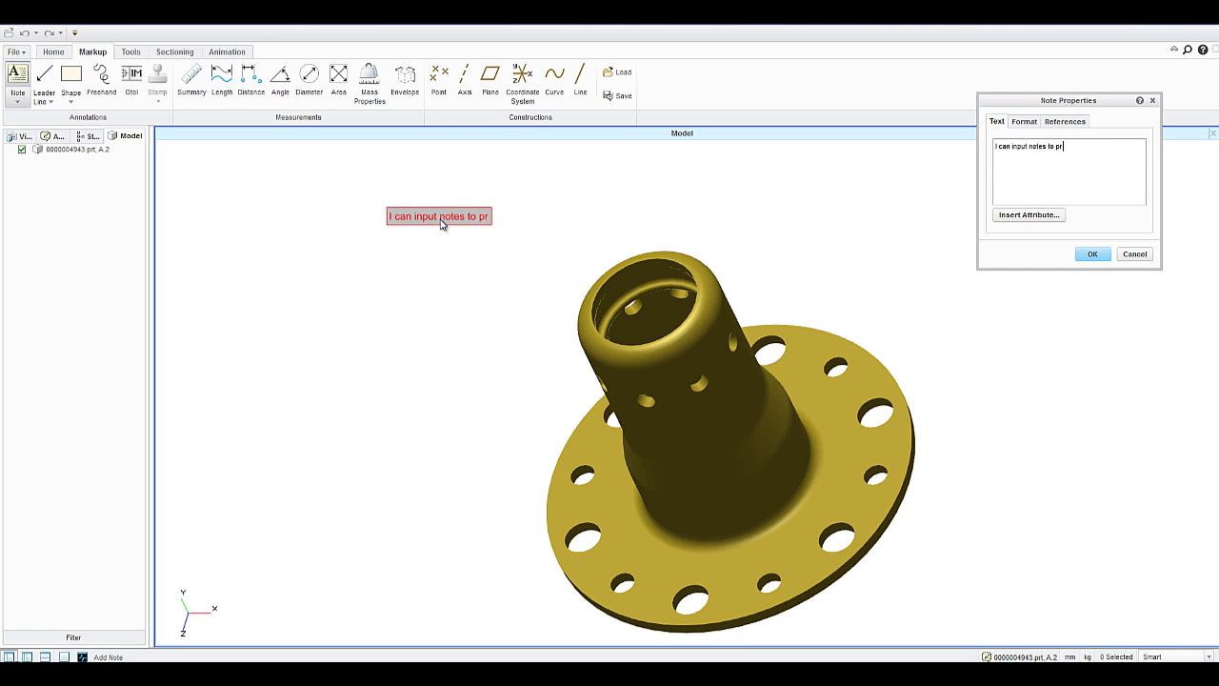
type("ovide feedback to the")
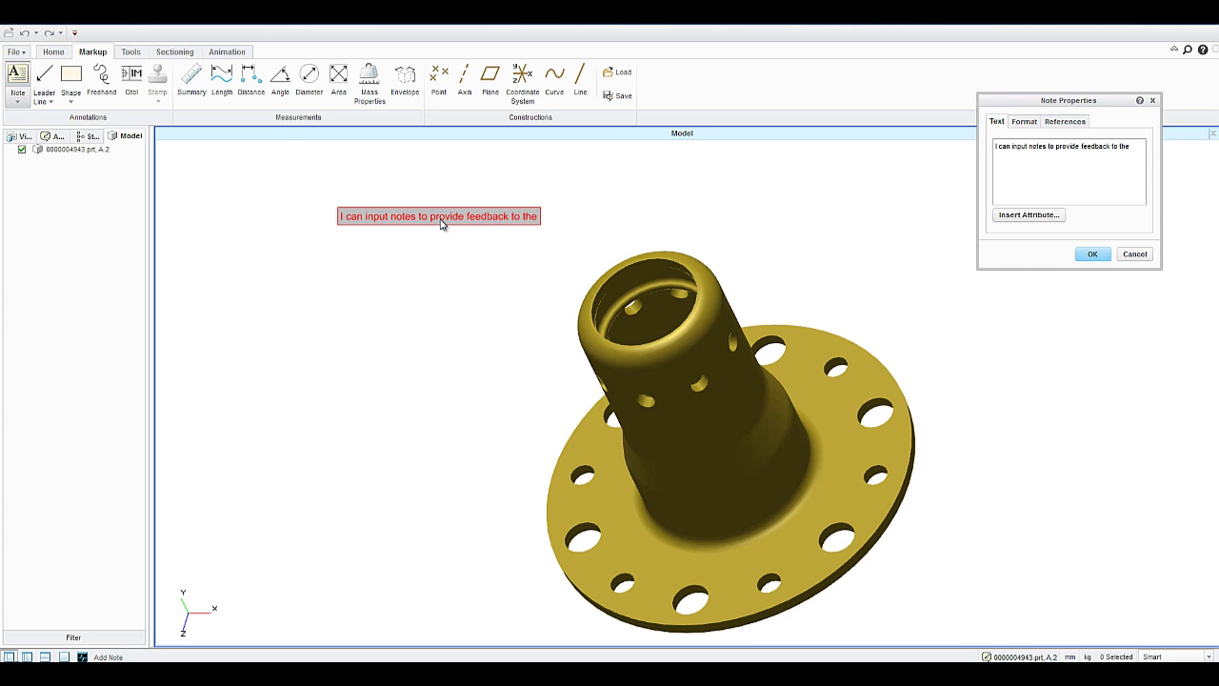
type(" engineer")
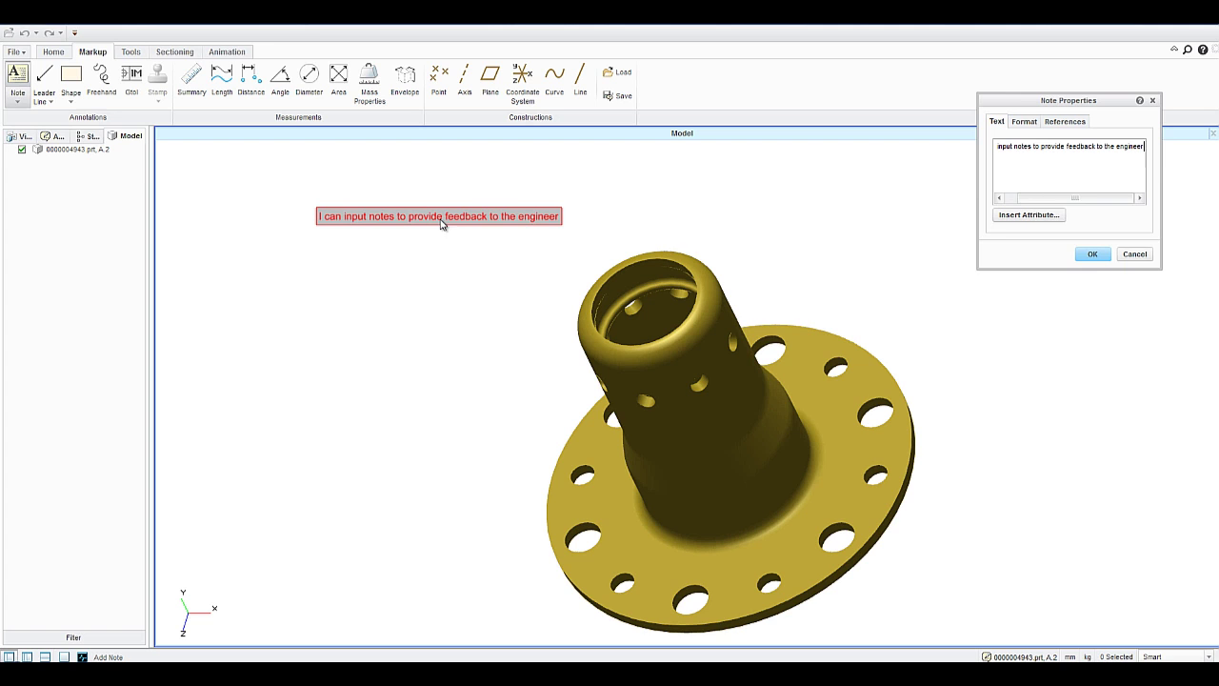
left_click(1090, 255)
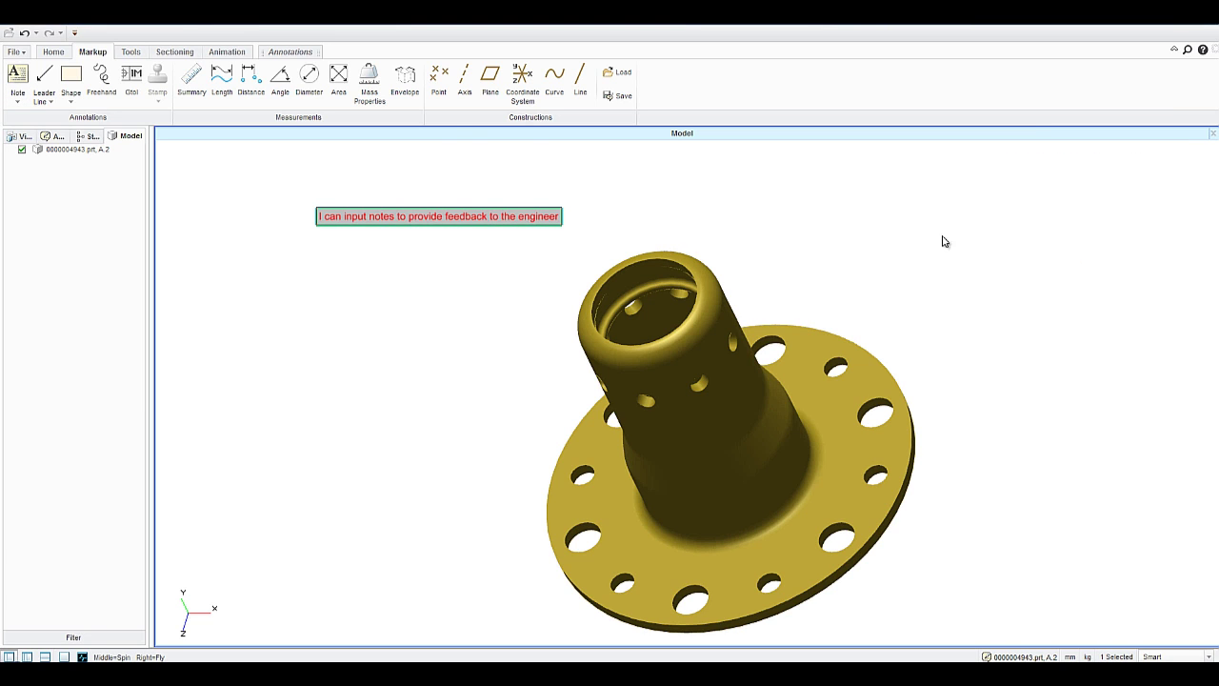
Measure and accept the part's bounding envelope.
left_click(410, 95)
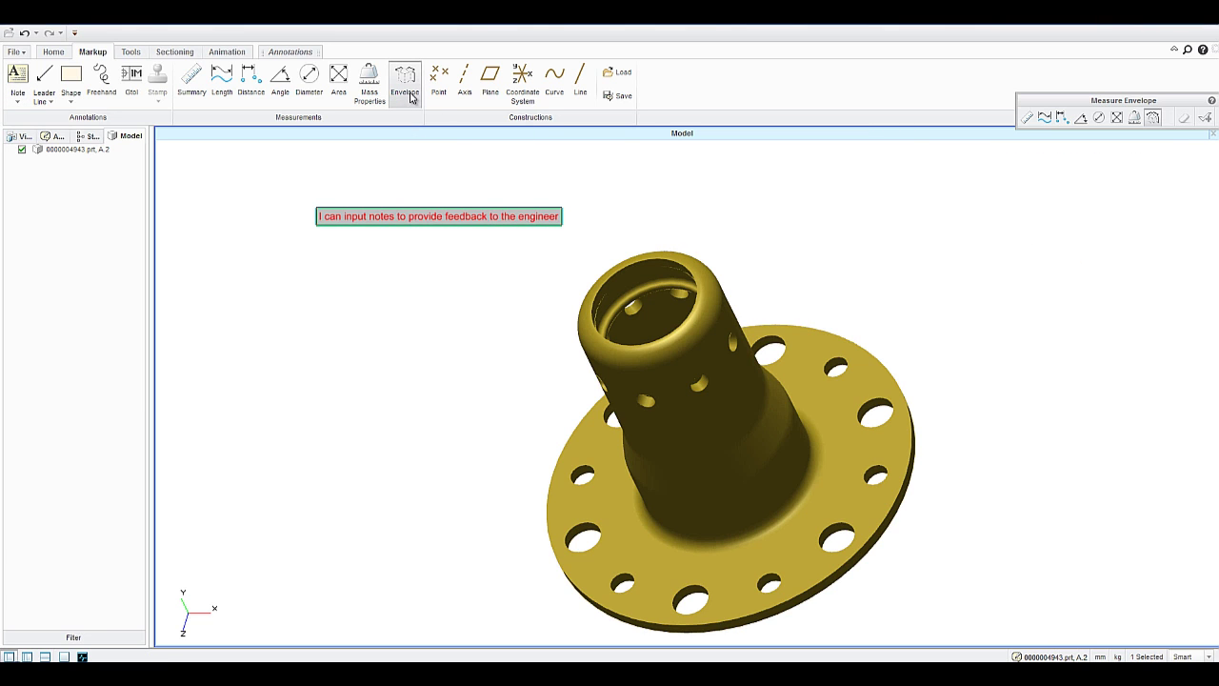
left_click(593, 299)
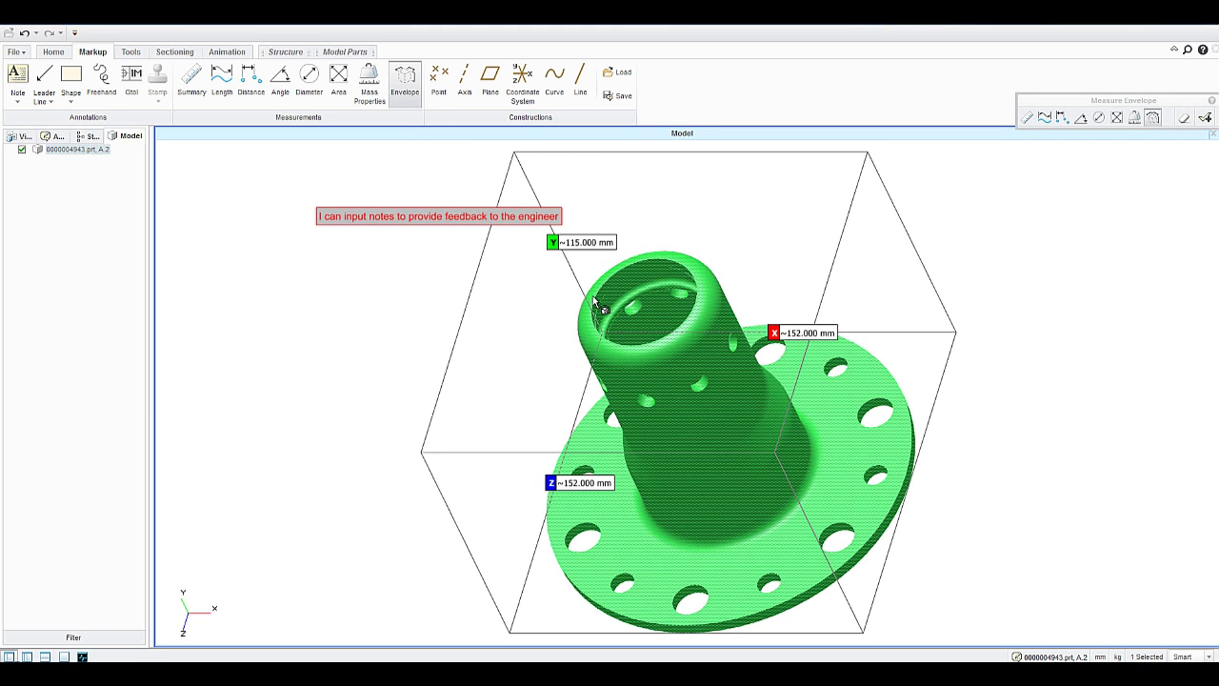
left_click(1205, 119)
Add diameter measurements for a 15 mm flange hole and the 44 mm top rim.
left_click(1098, 117)
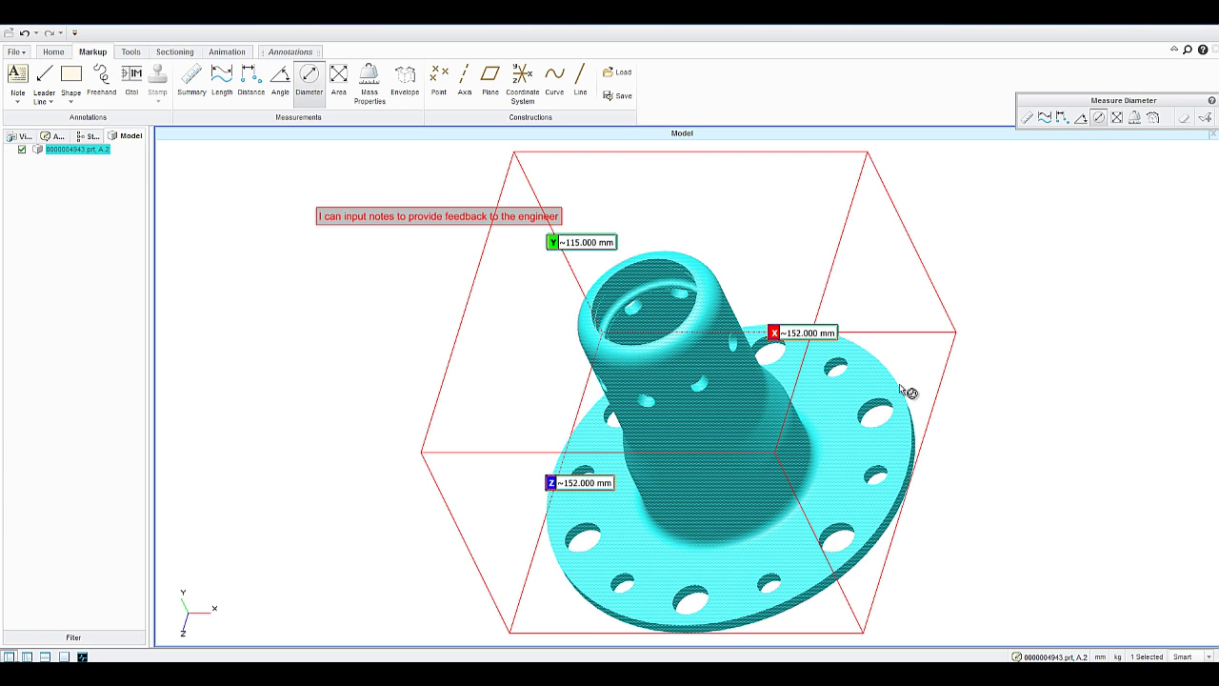
left_click(882, 409)
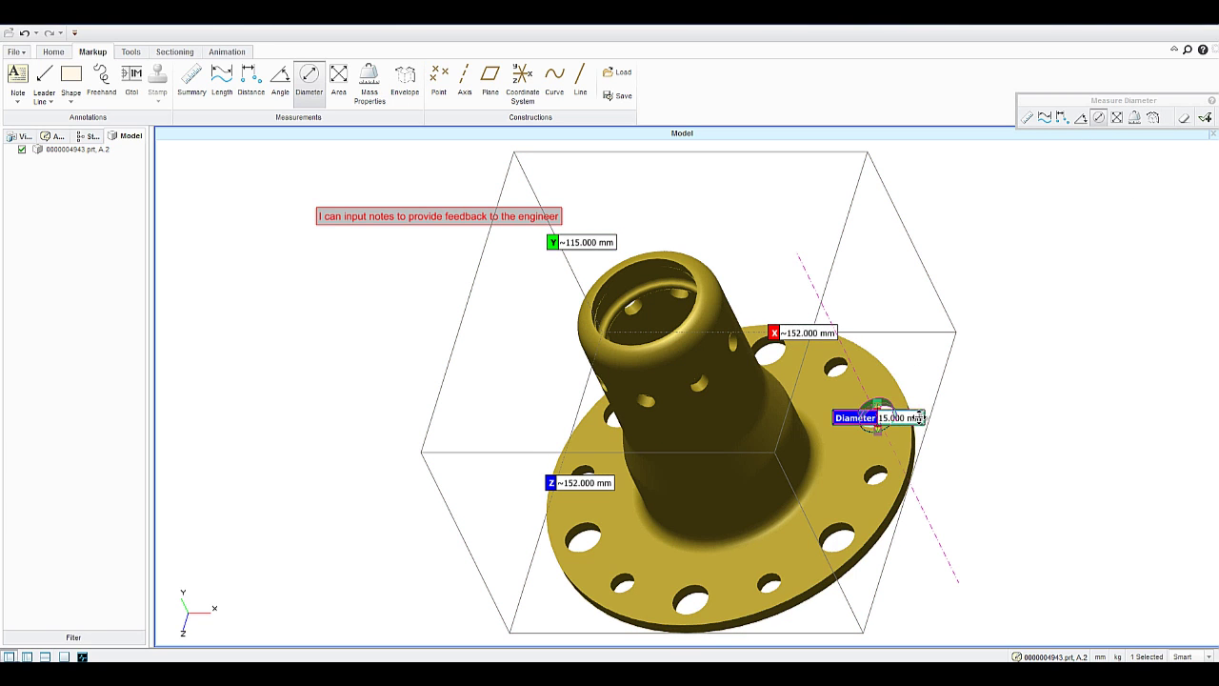
left_click_drag(898, 417, 1028, 329)
left_click(1204, 119)
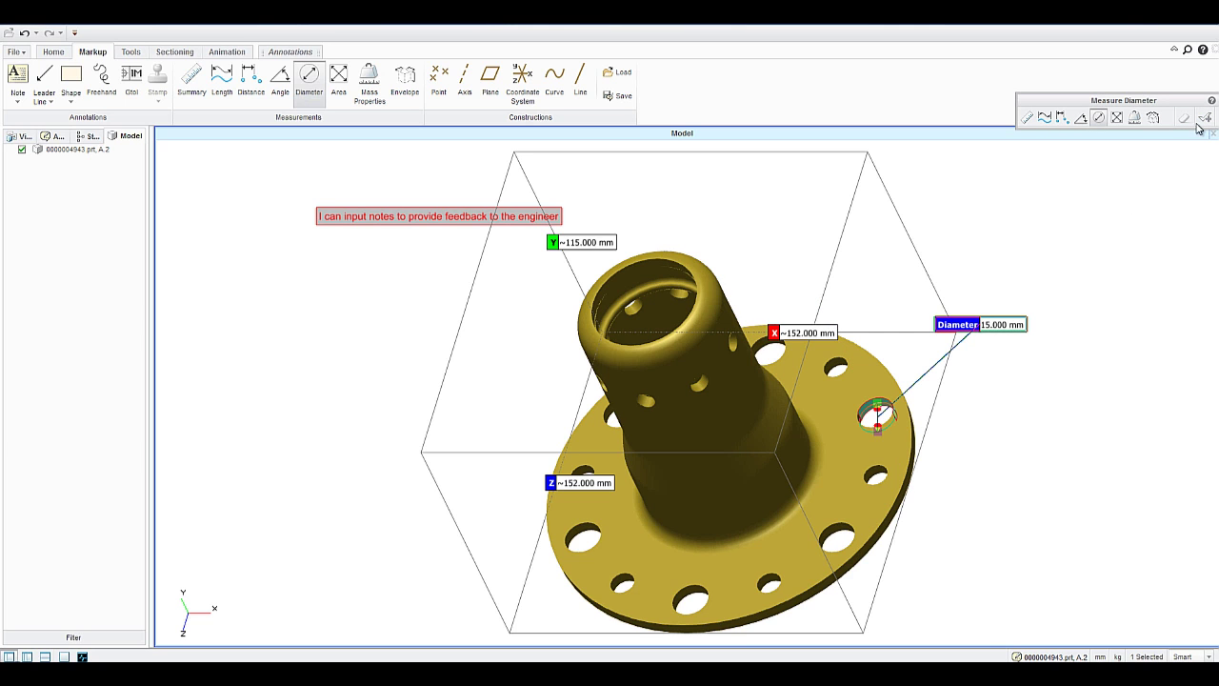
left_click(644, 269)
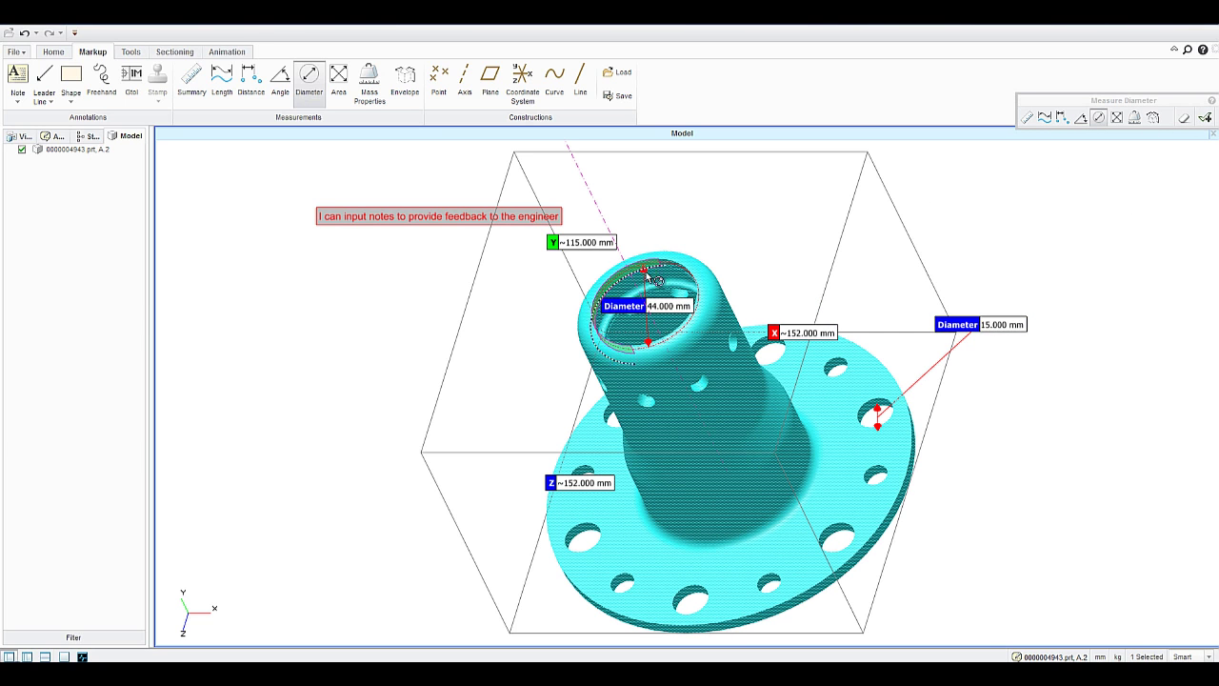
left_click(758, 204)
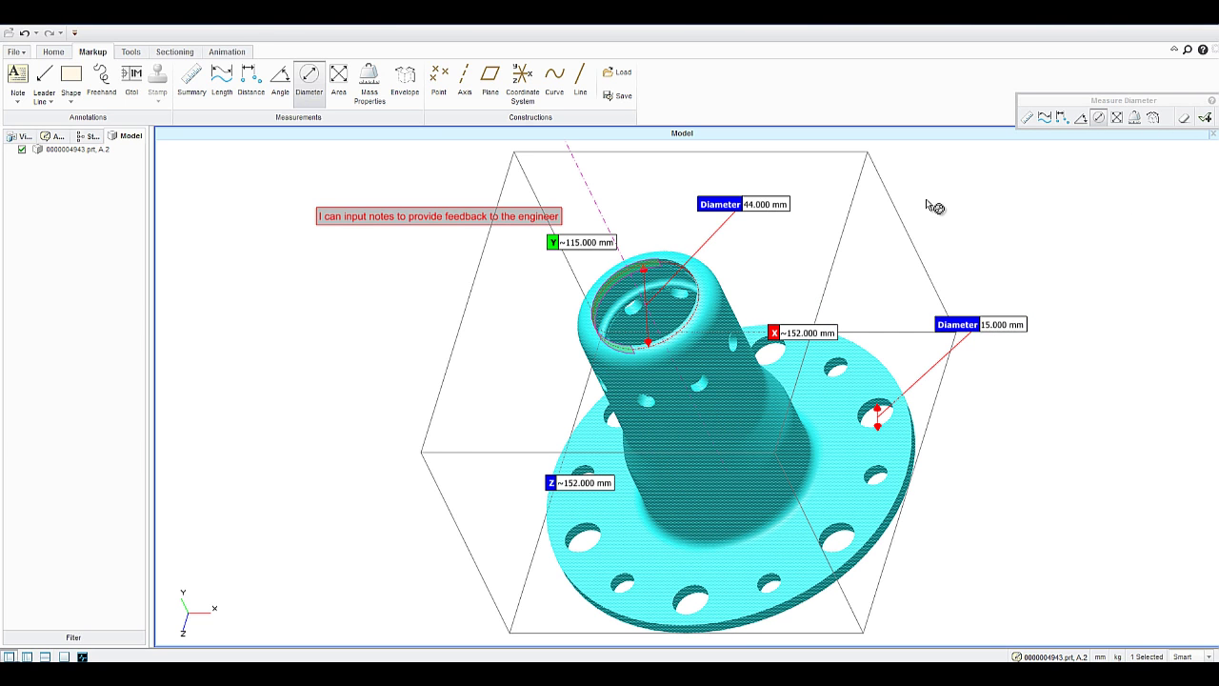
left_click(1205, 119)
left_click(1113, 241)
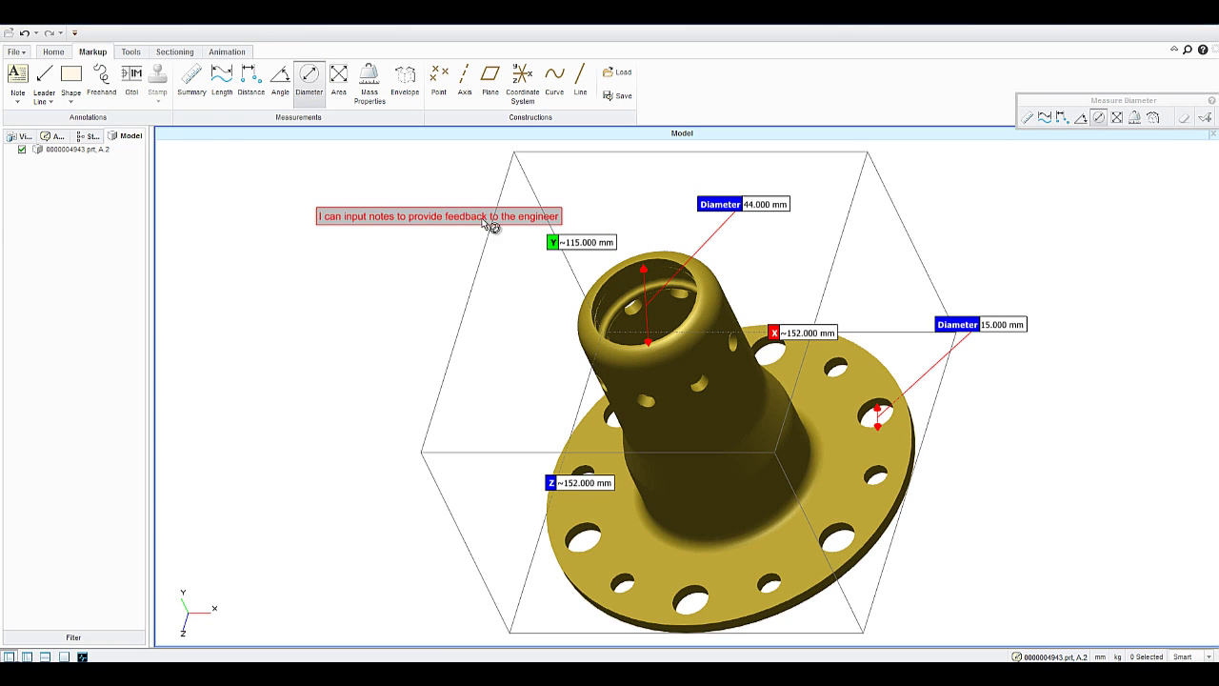
Add a mass-properties summary of the whole part as an annotation.
left_click(191, 81)
left_click(648, 445)
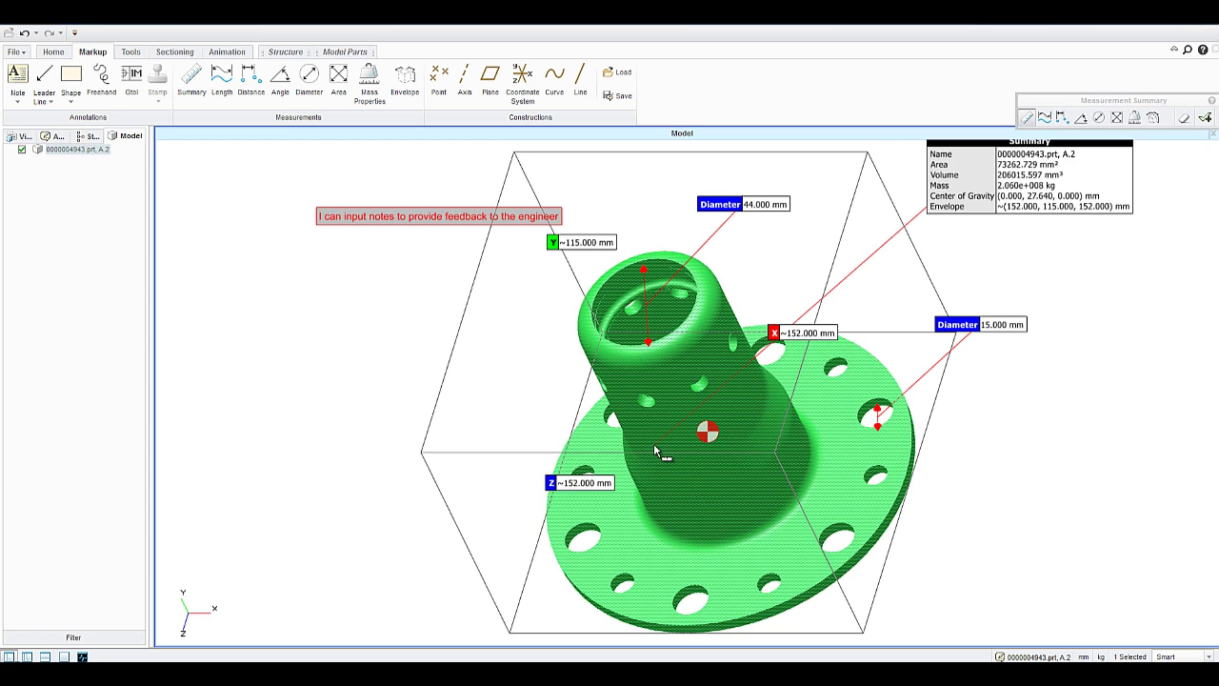
left_click(1208, 120)
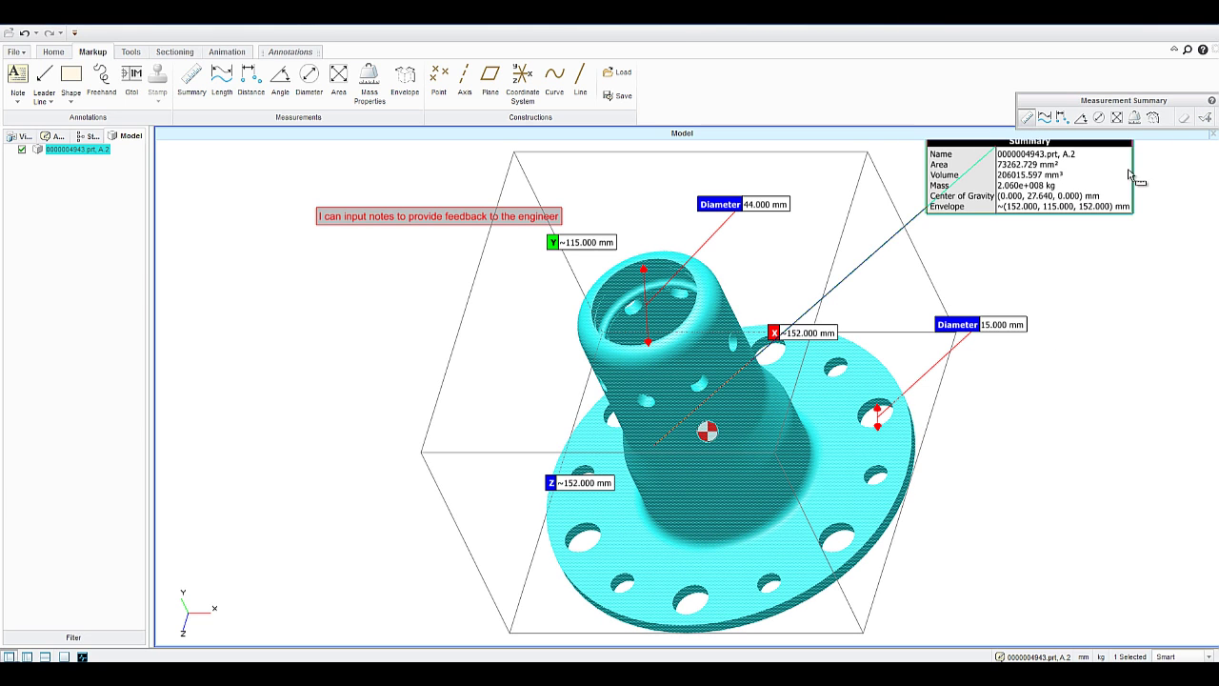
left_click(1181, 184)
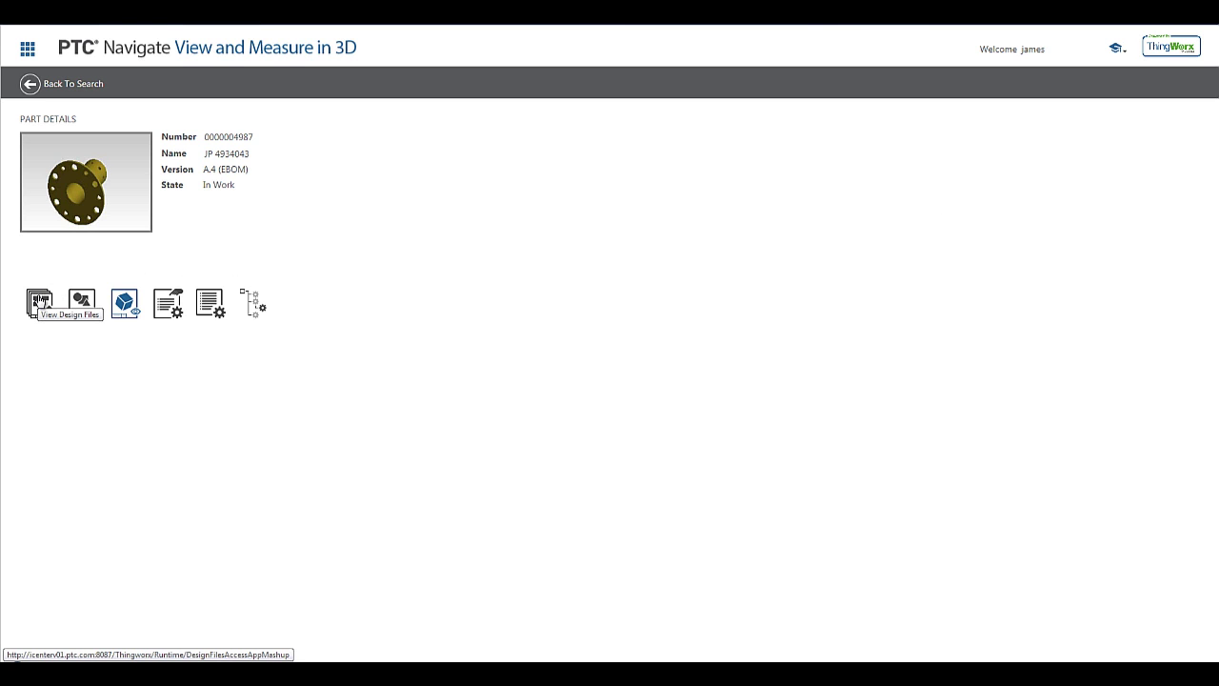
List the part's design files and use Save target as on the IGES and STEP files, cancelling each.
left_click(42, 304)
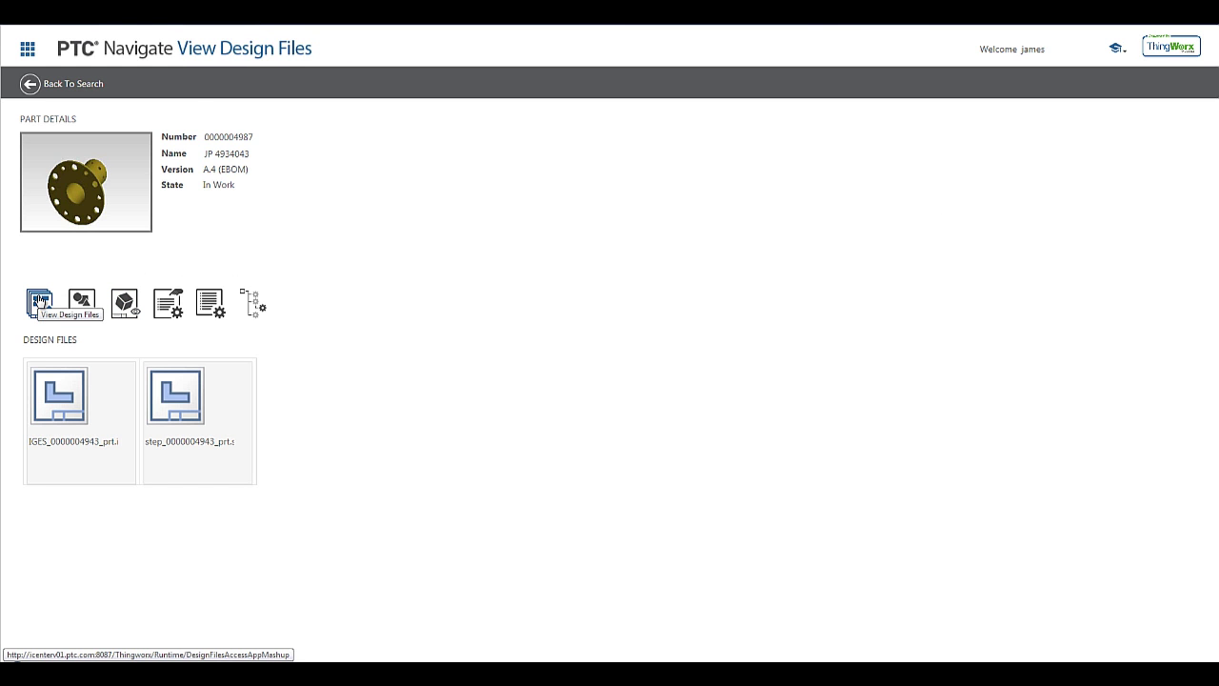
right_click(57, 405)
left_click(93, 461)
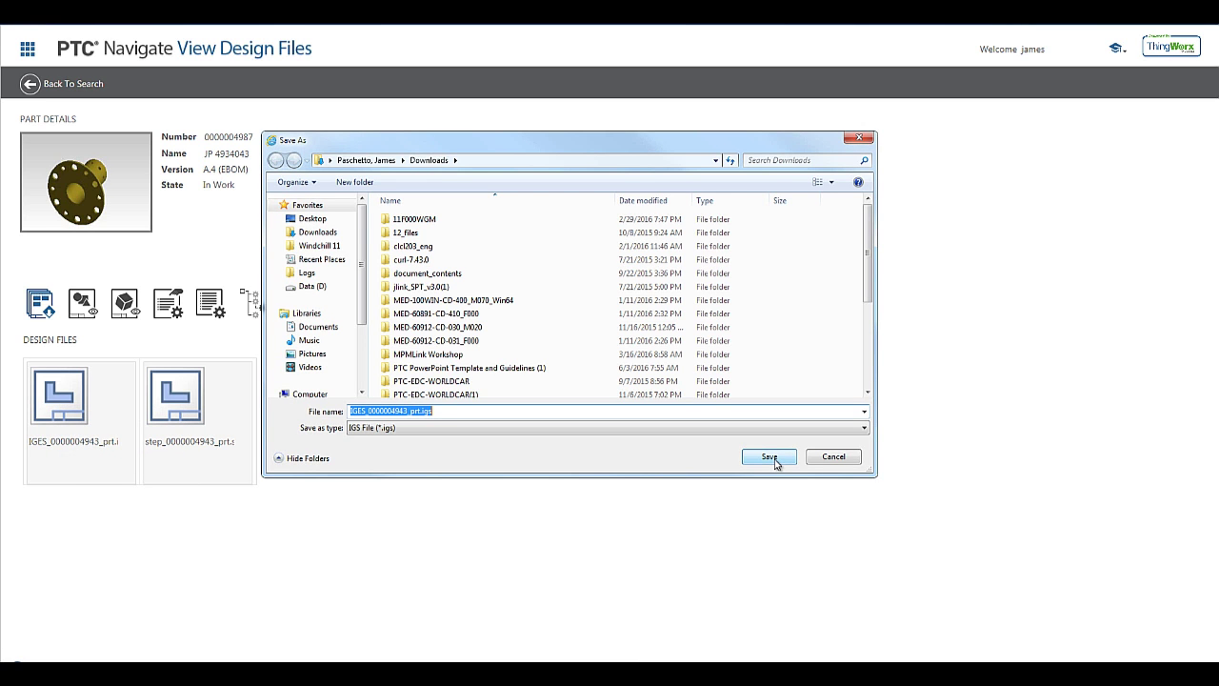
left_click(829, 461)
right_click(217, 432)
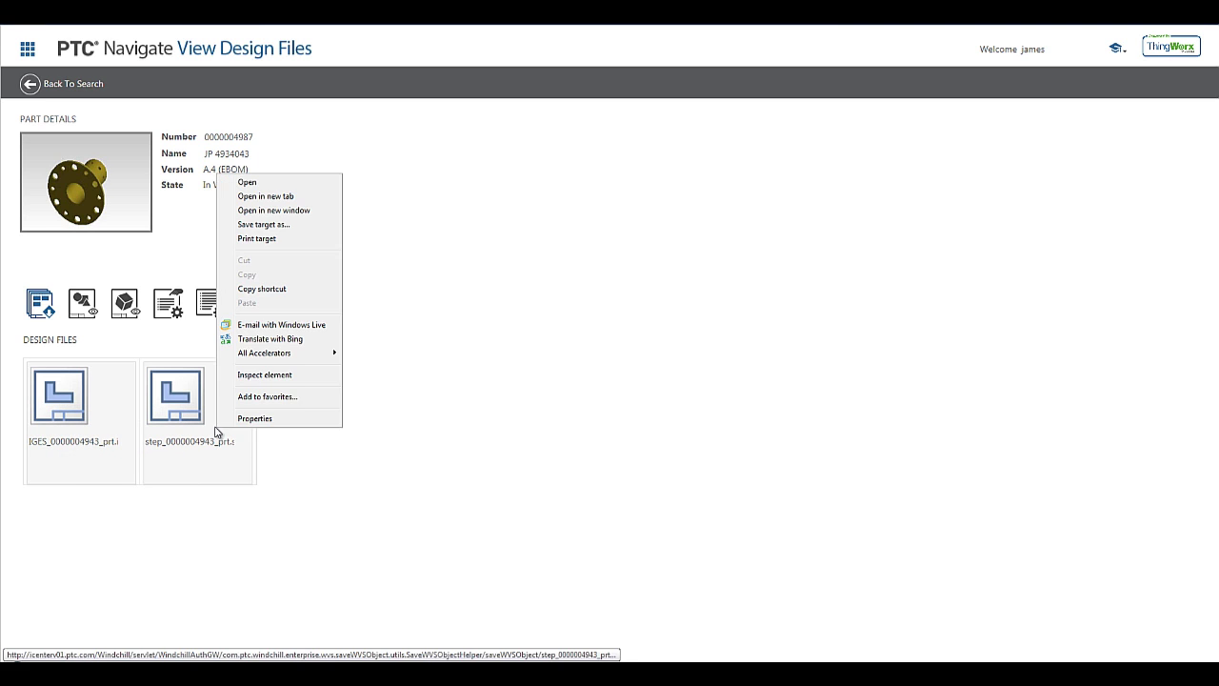
left_click(263, 226)
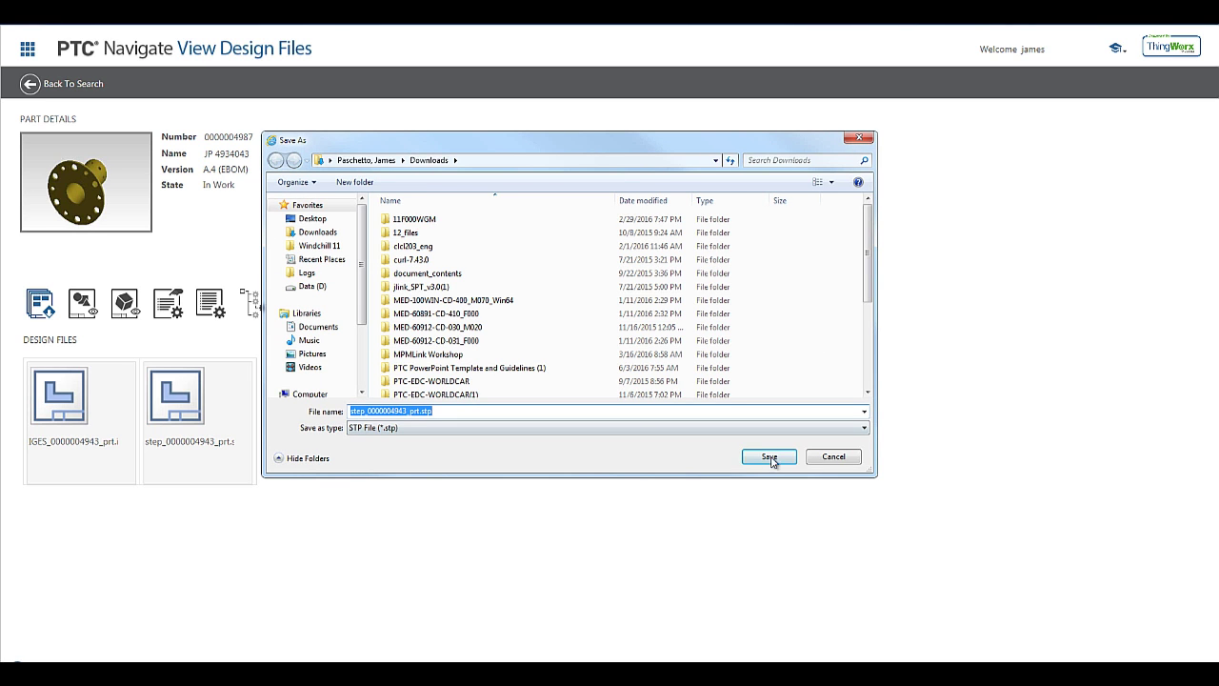
left_click(845, 460)
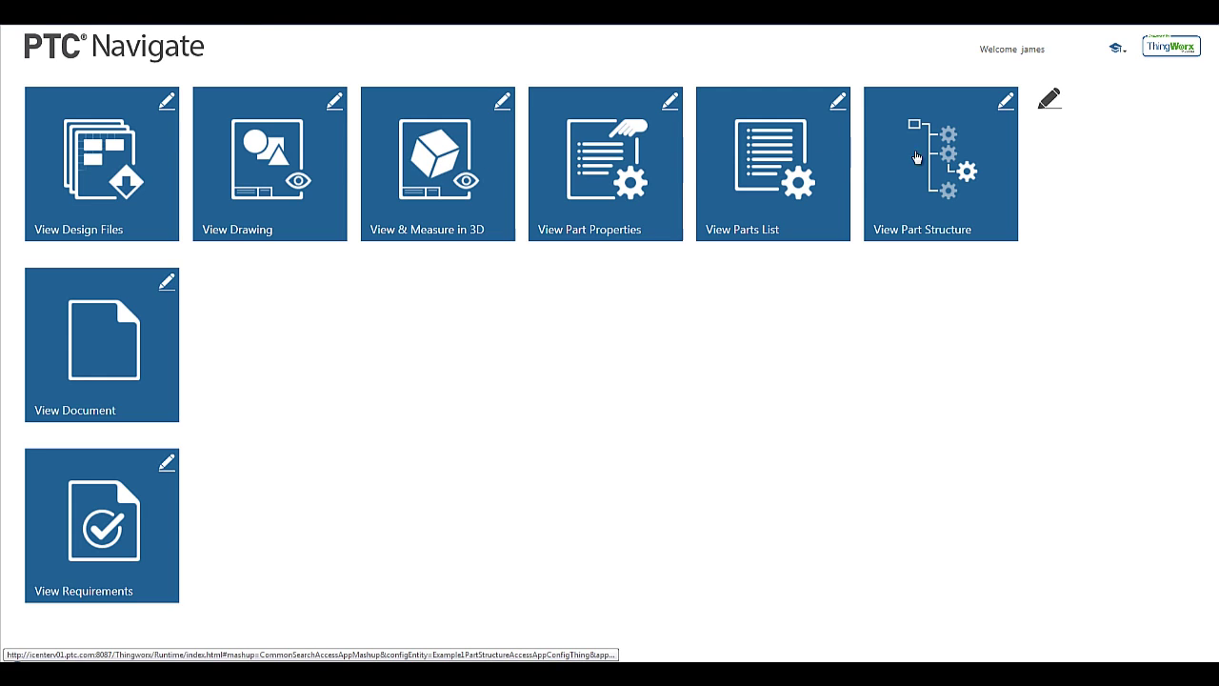
In part-app tailoring, uncheck Use CAD Documents as Parts and filter by PTC Navigate View Saved Search, then save.
left_click(1048, 103)
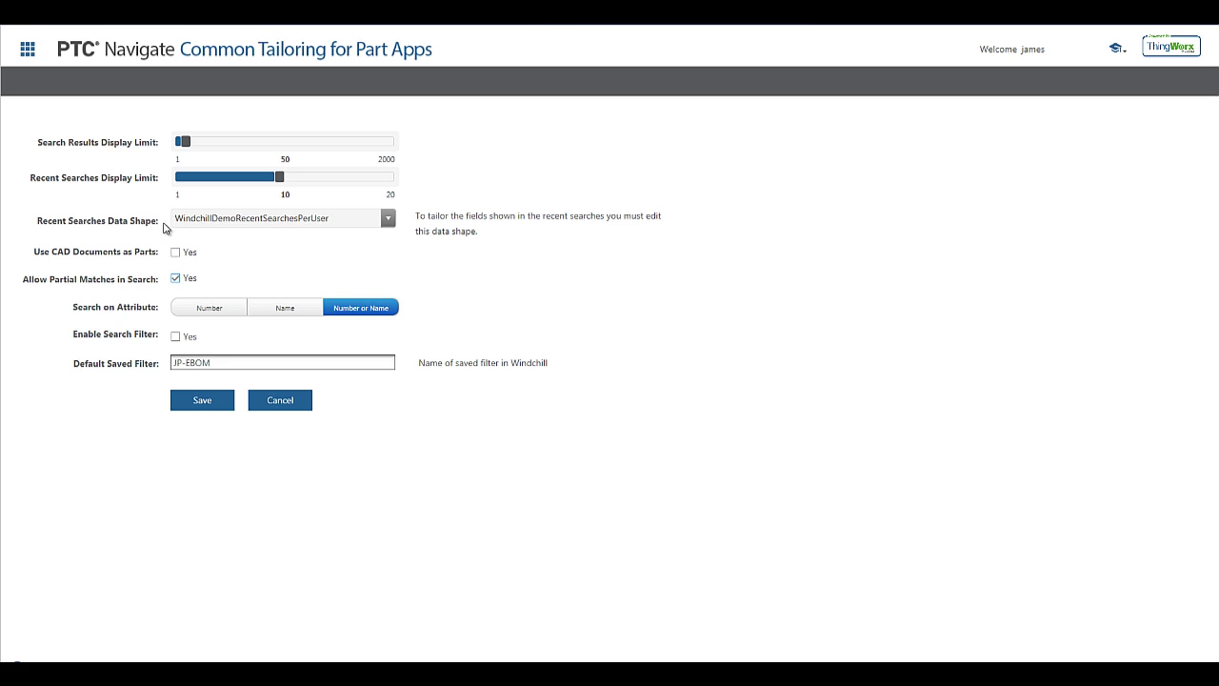
left_click(175, 253)
left_click(175, 337)
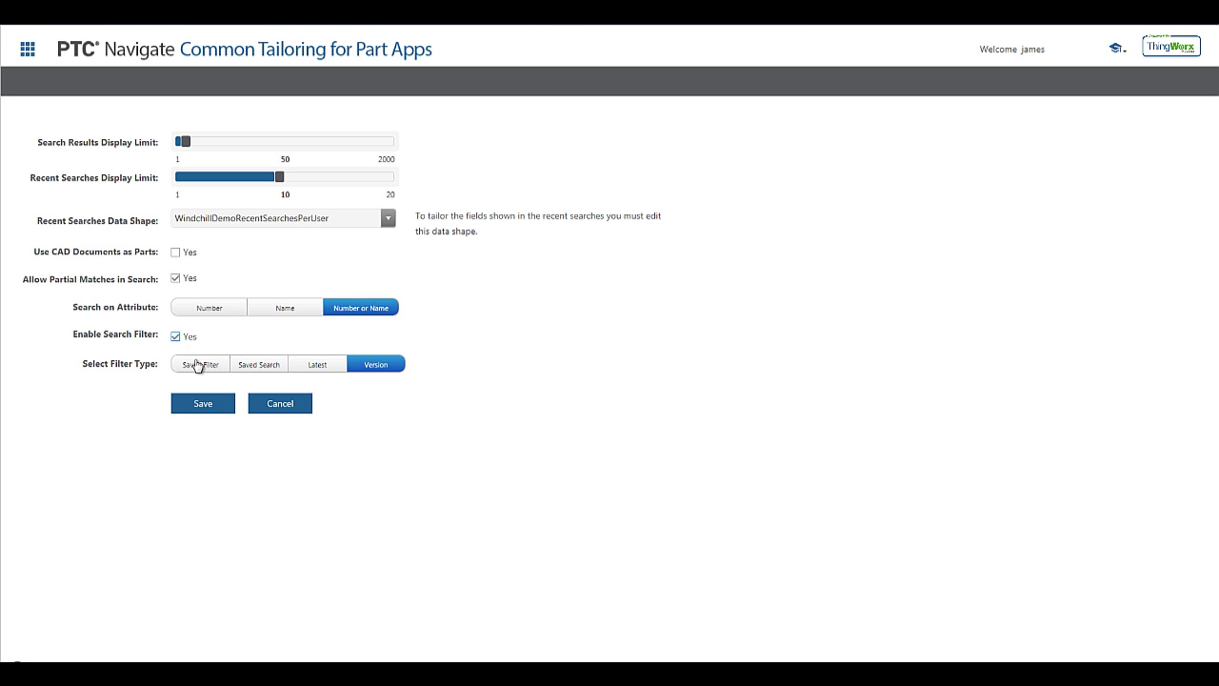
left_click(197, 366)
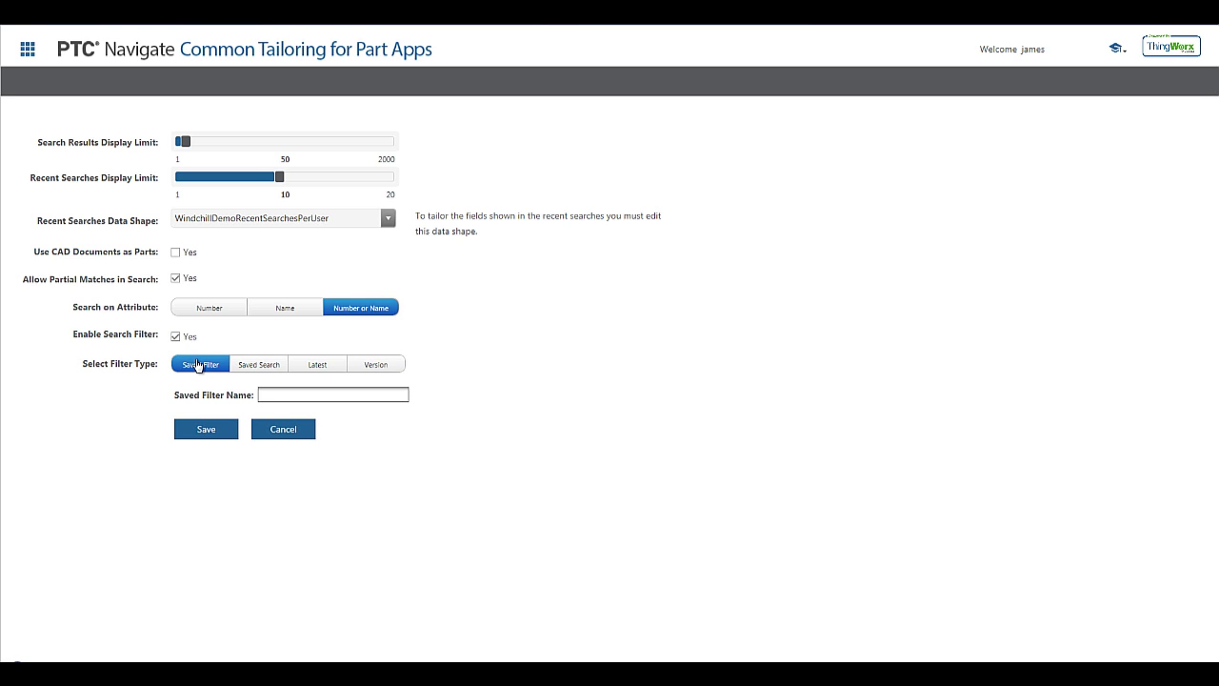
left_click(257, 368)
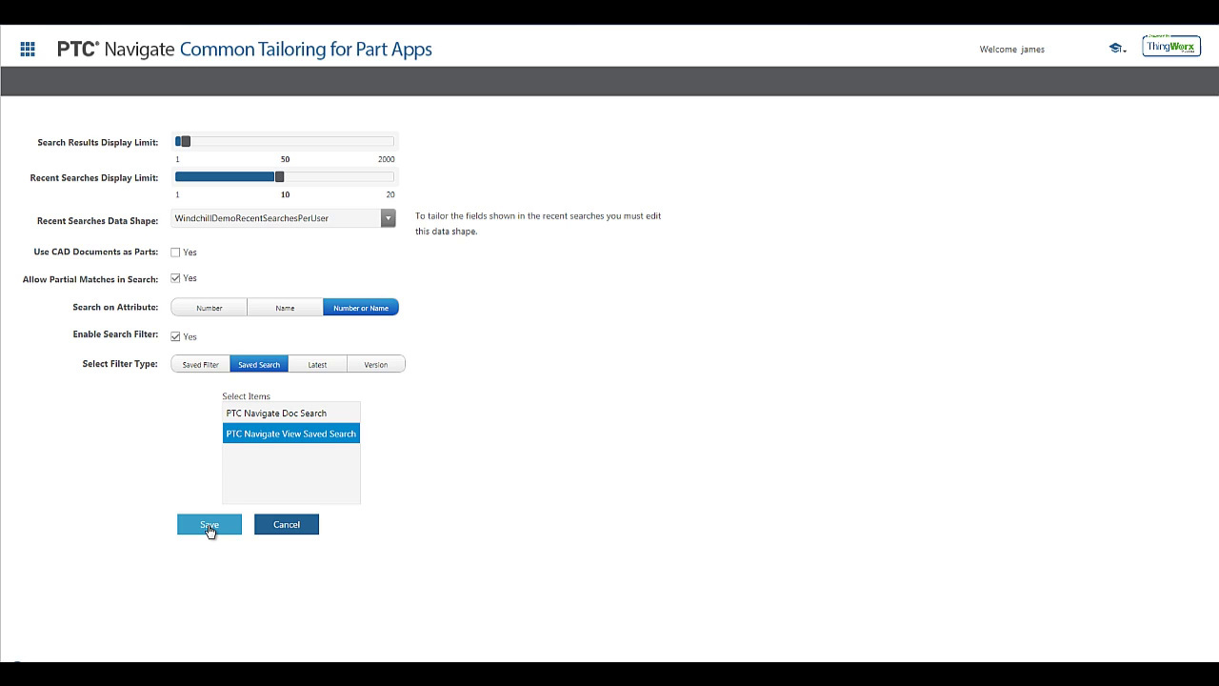
left_click(209, 527)
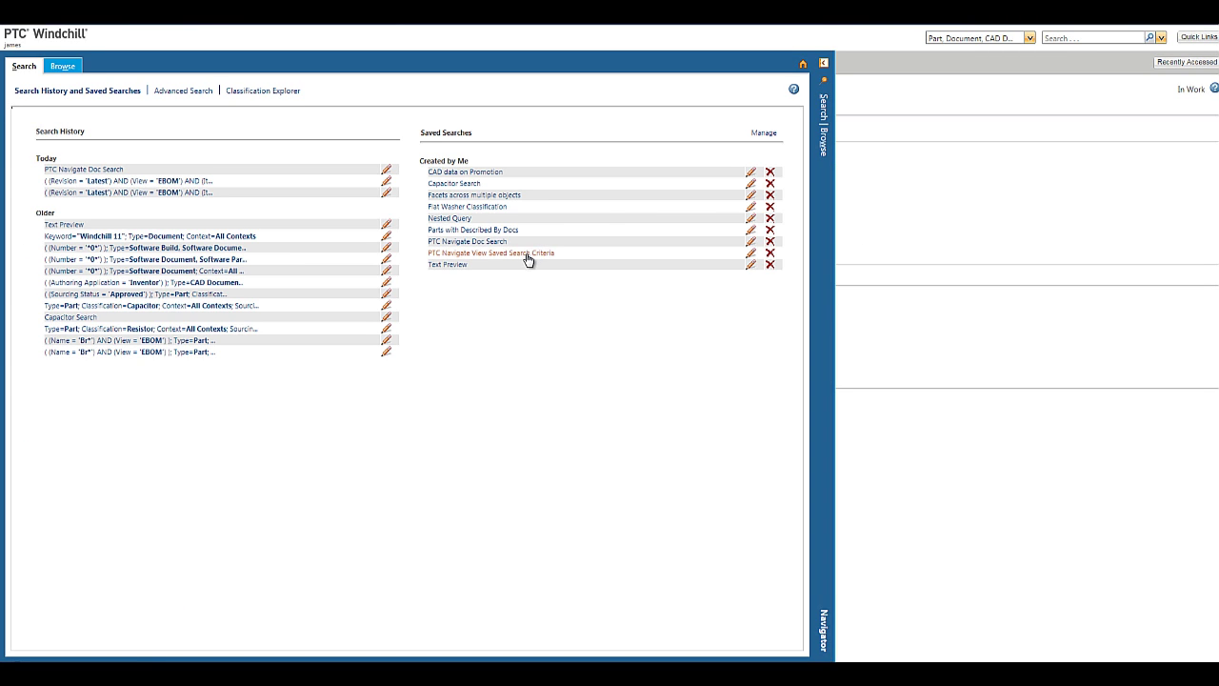
Open PTC Navigate View Saved Search Criteria in Windchill, check its parts criteria, and go back to PTC Navigate.
left_click(751, 256)
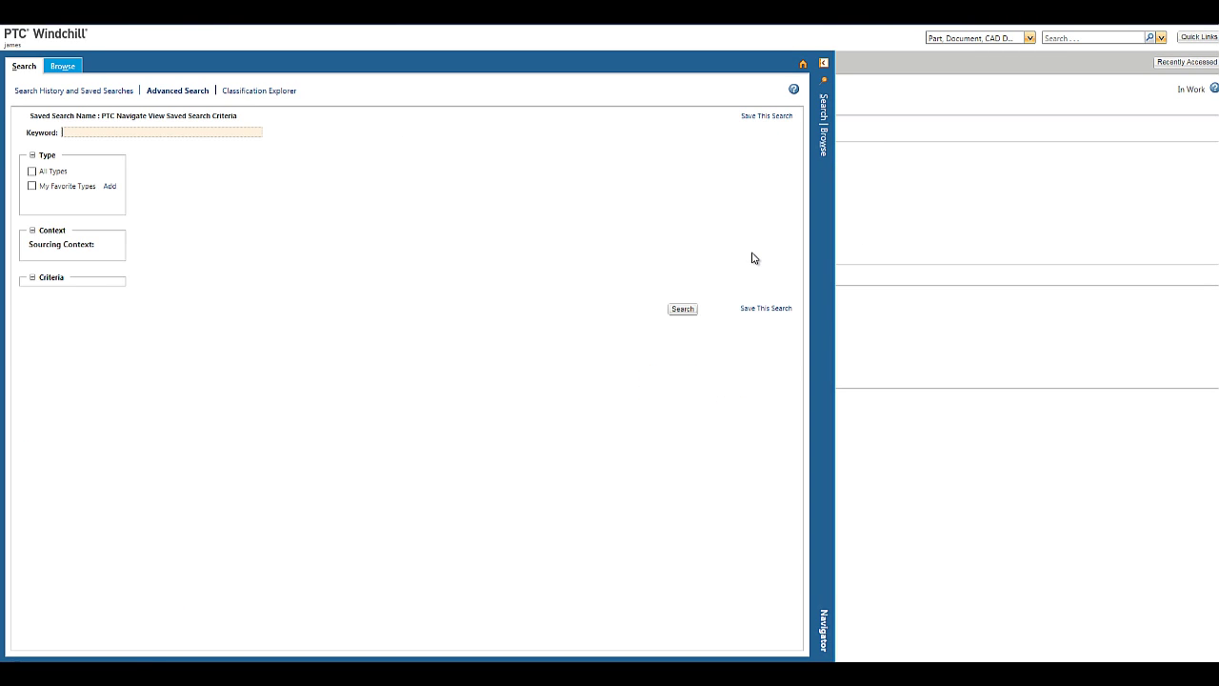
left_click(557, 203)
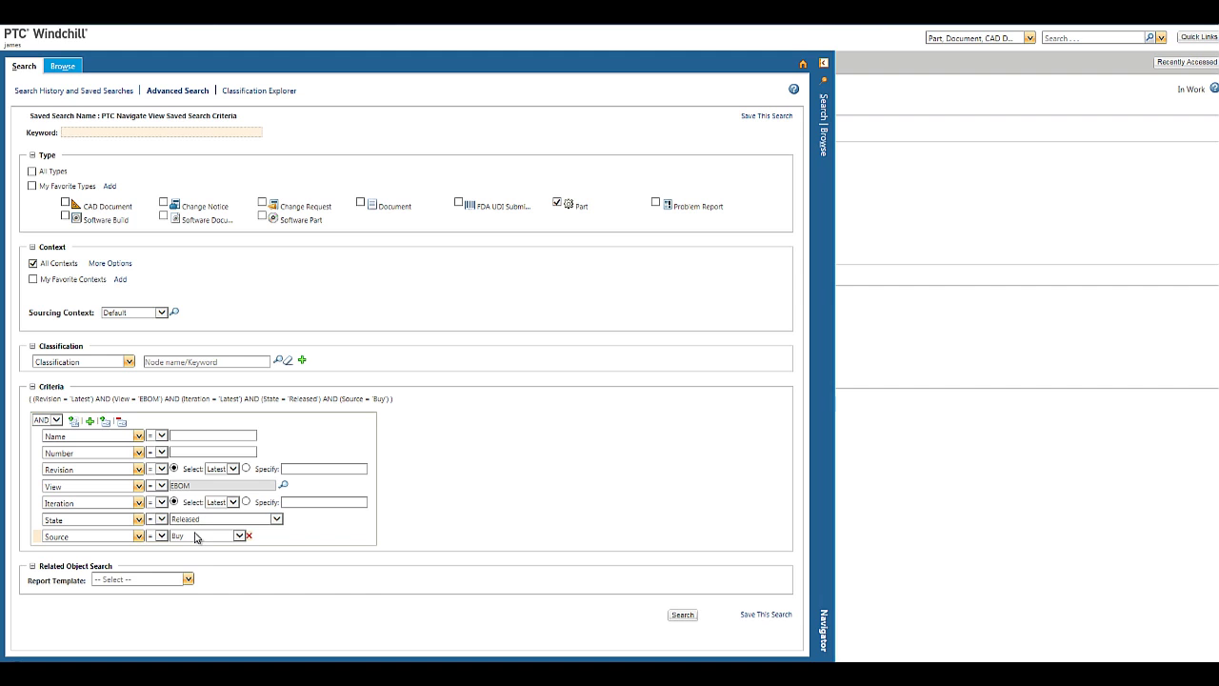
left_click(754, 25)
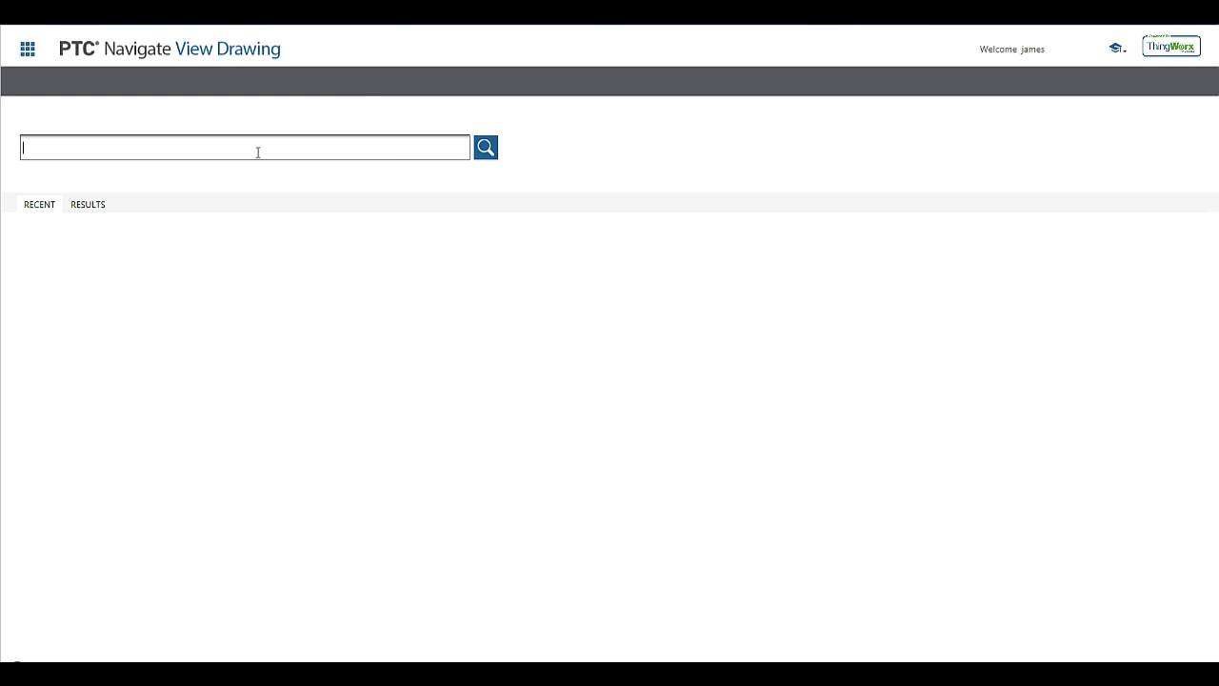
Search View Drawing for *49*, returning only Released EBOM parts JP 4934085_nut and JP 4904025.
type("*49*")
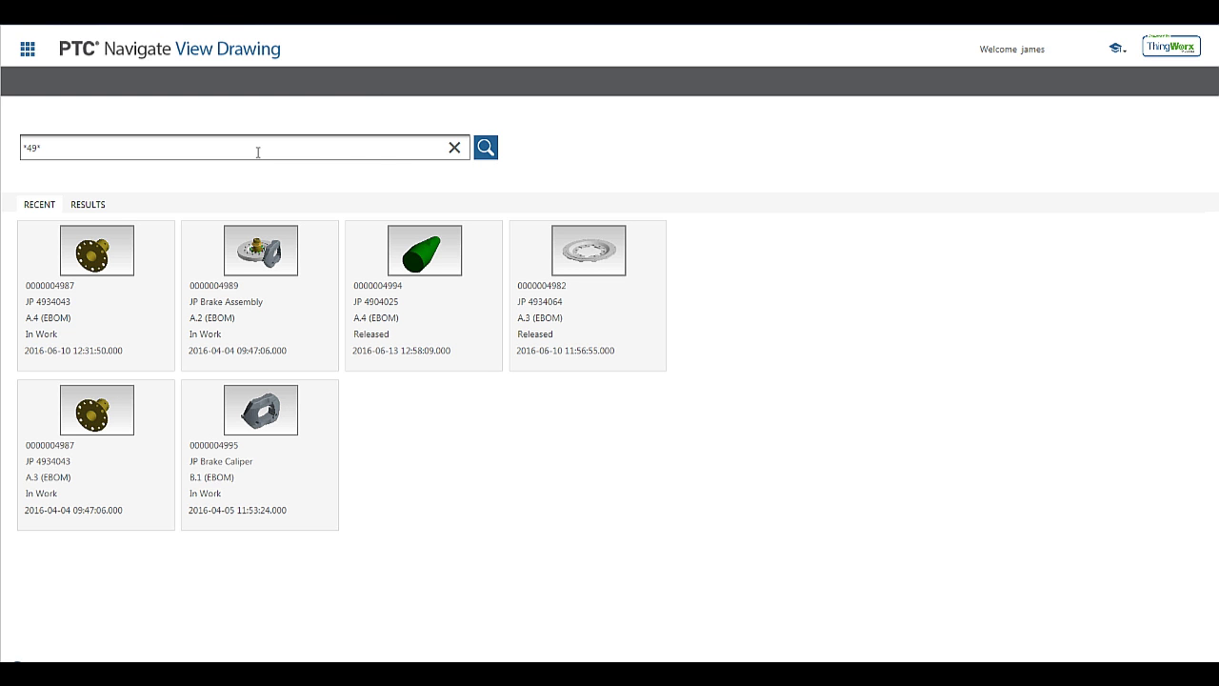
left_click(486, 149)
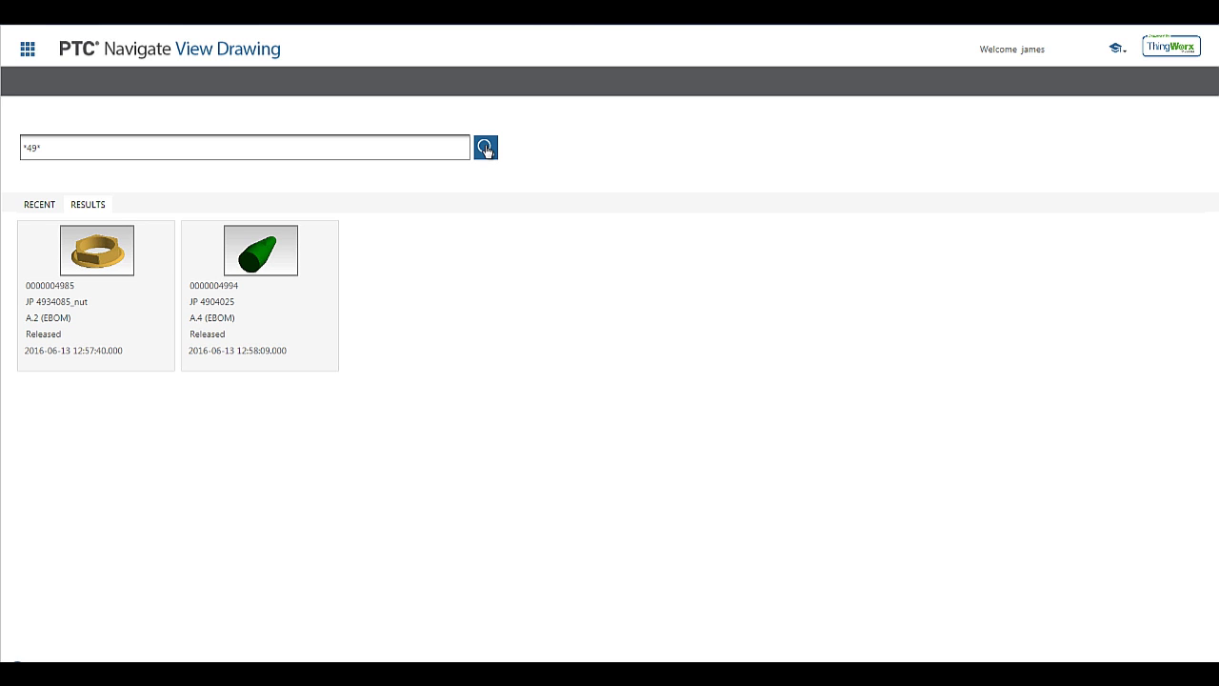
Save the part-app filter as Latest versions, Released state and EBOM view only.
left_click(31, 53)
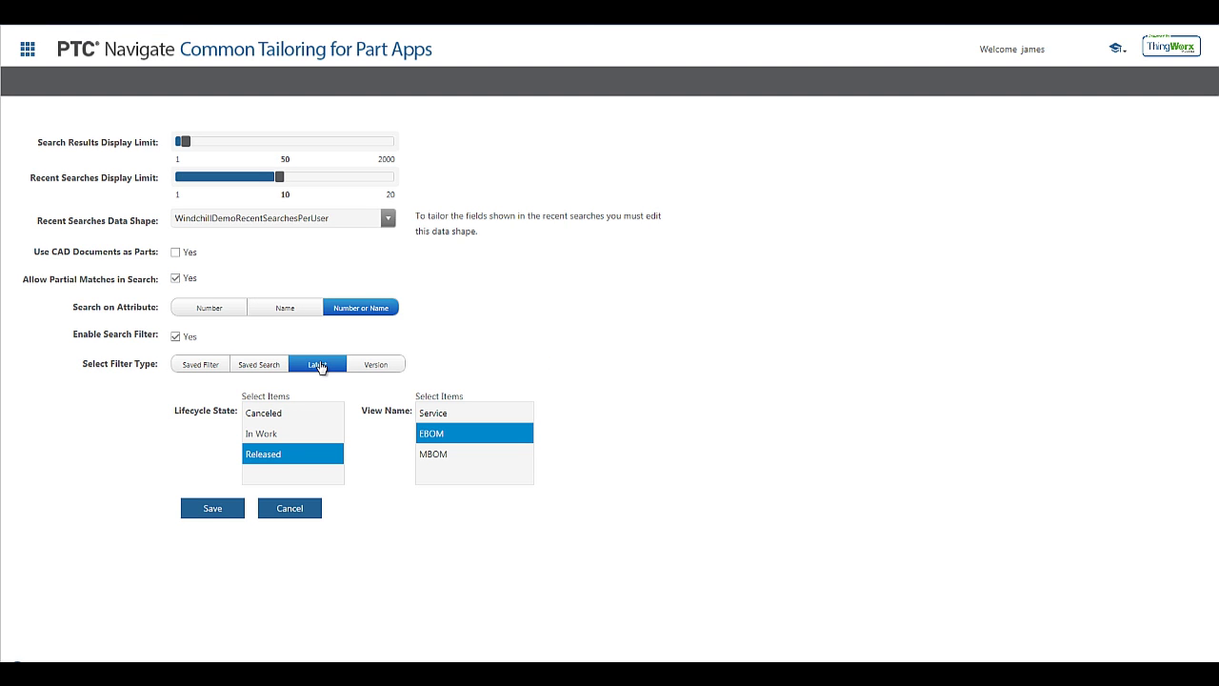
left_click(207, 515)
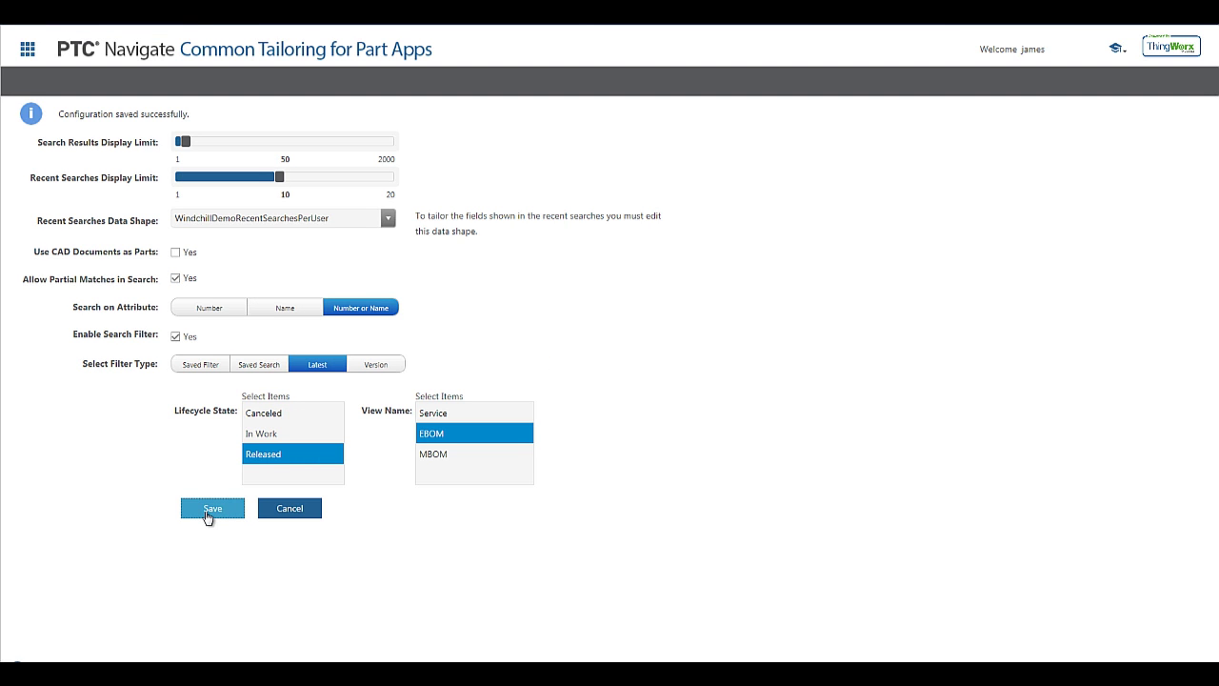
left_click(26, 52)
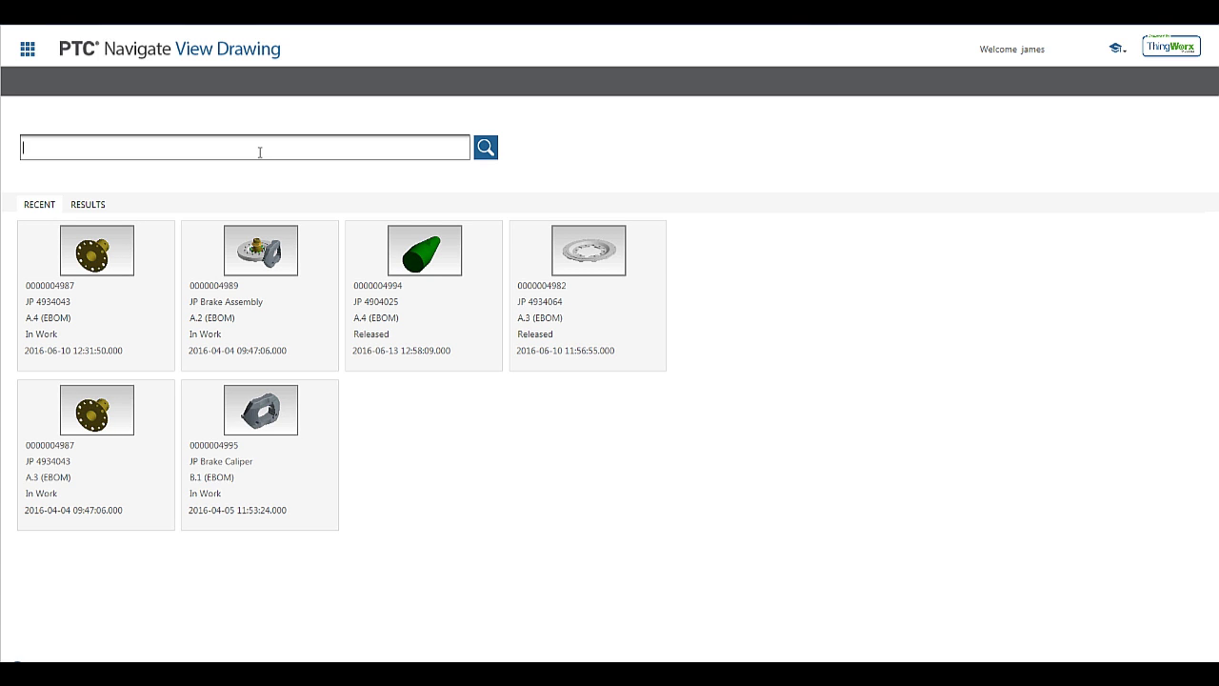
Search View Drawing for 0049, then go back to the apps home page.
type("0049")
left_click(486, 150)
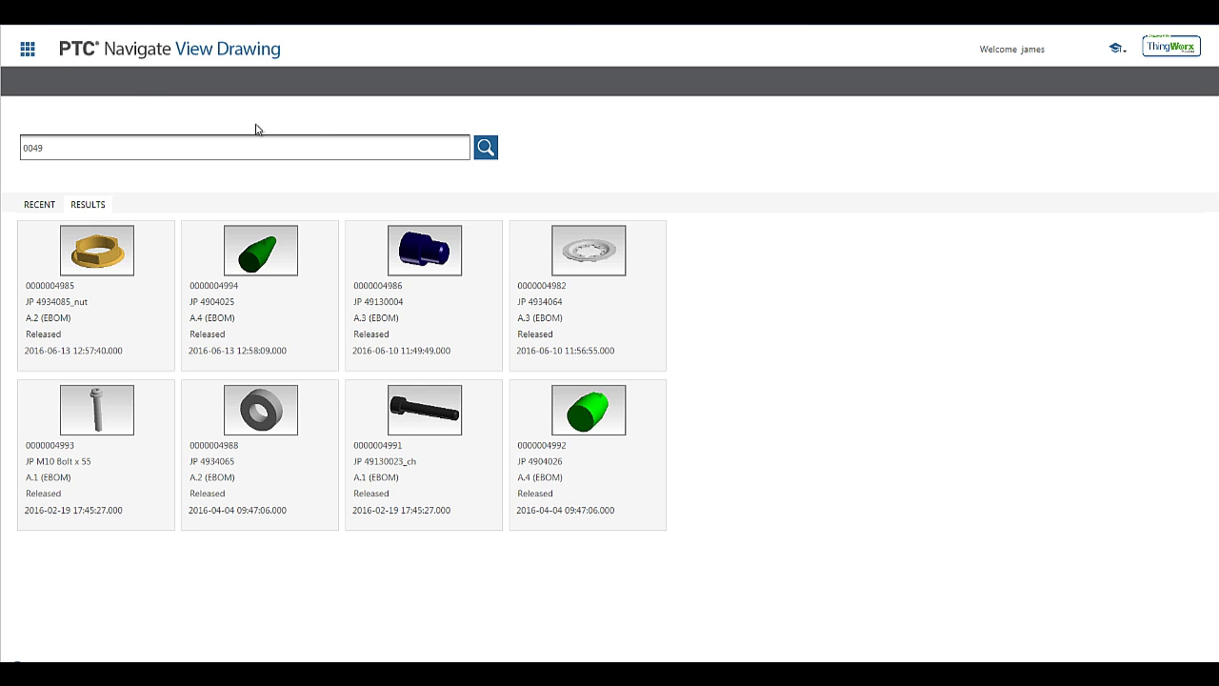
left_click(29, 53)
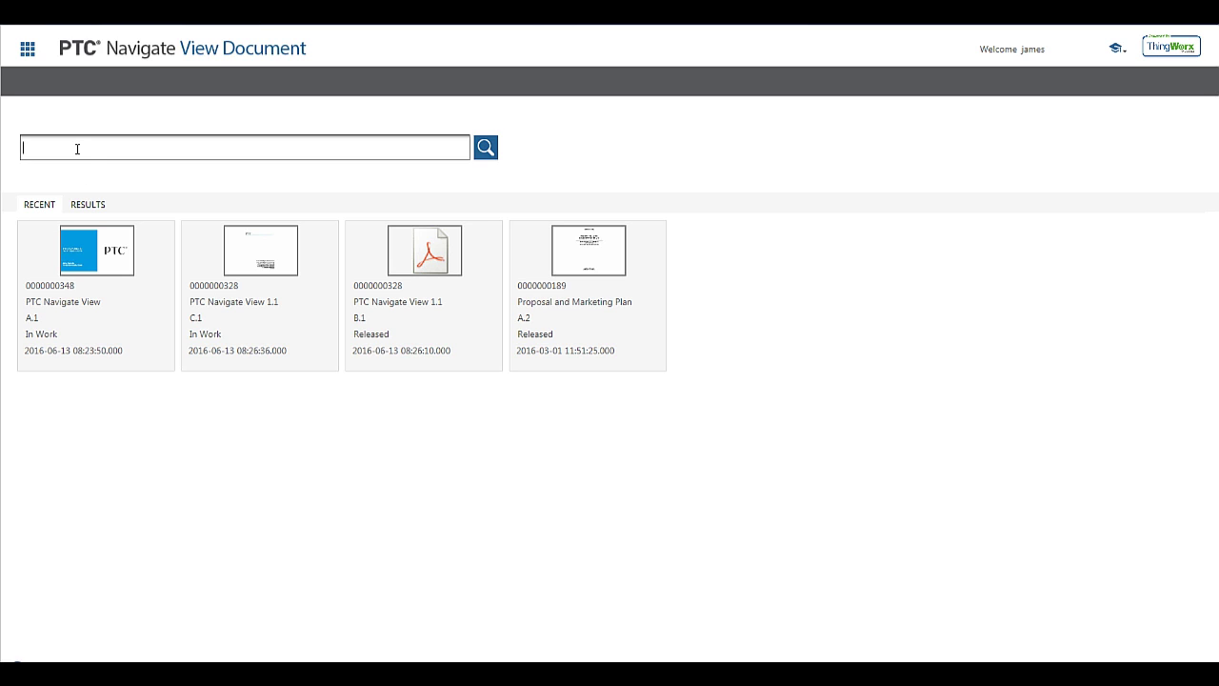
type("PTC")
left_click(484, 148)
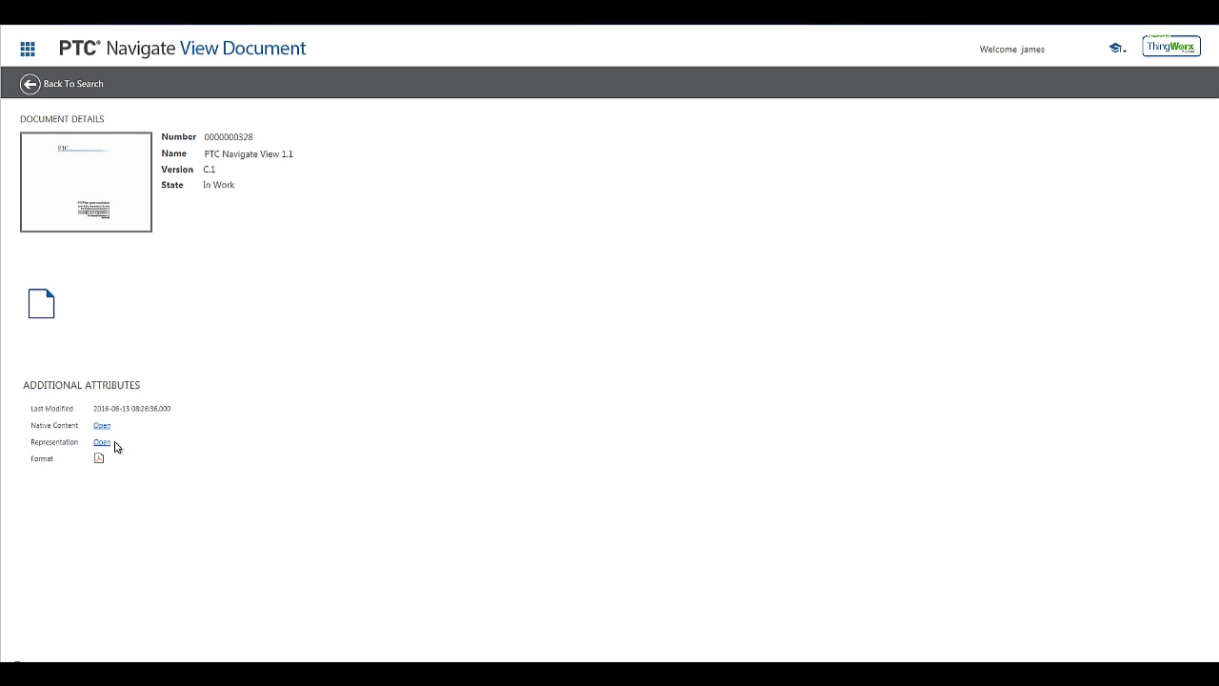
left_click(67, 84)
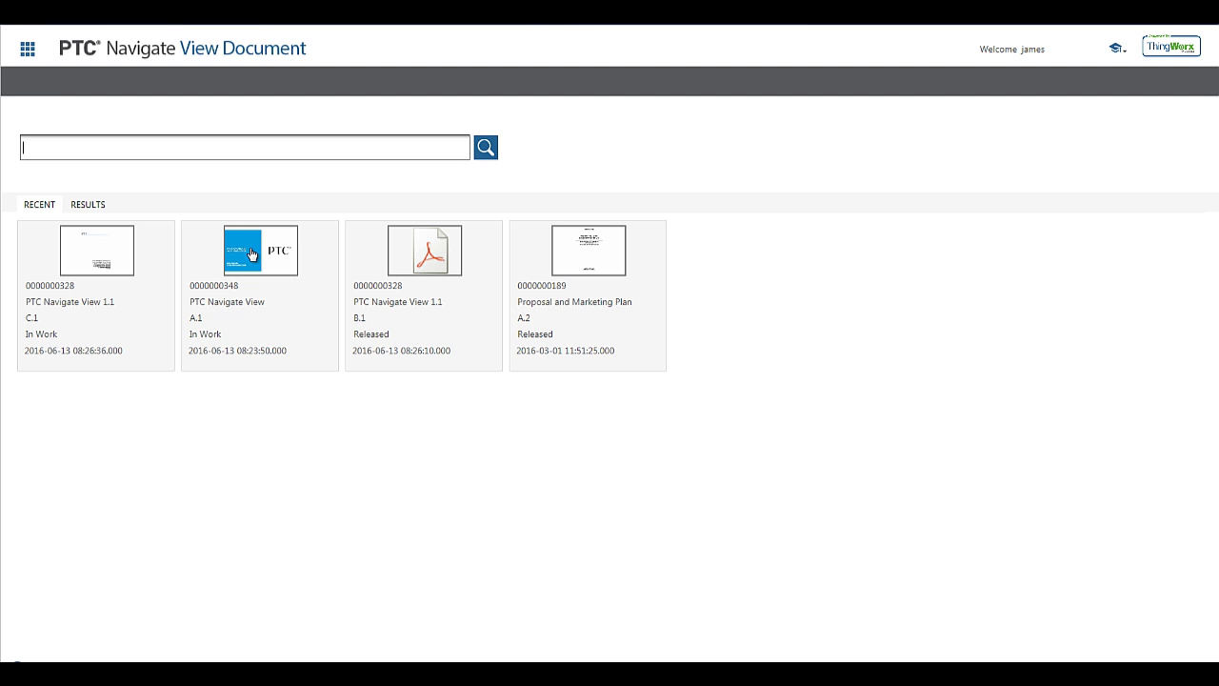
left_click(252, 255)
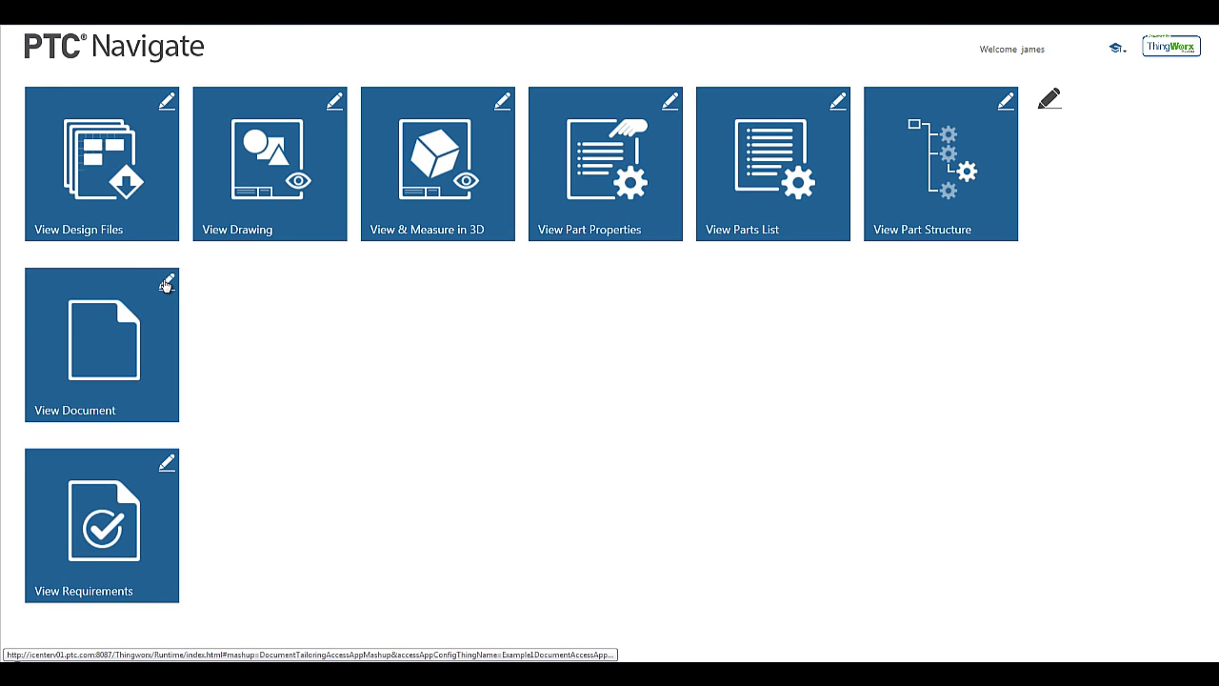
Enable View Document's search filter using the 'PTC Navigate Doc Search' saved search and save it.
left_click(166, 285)
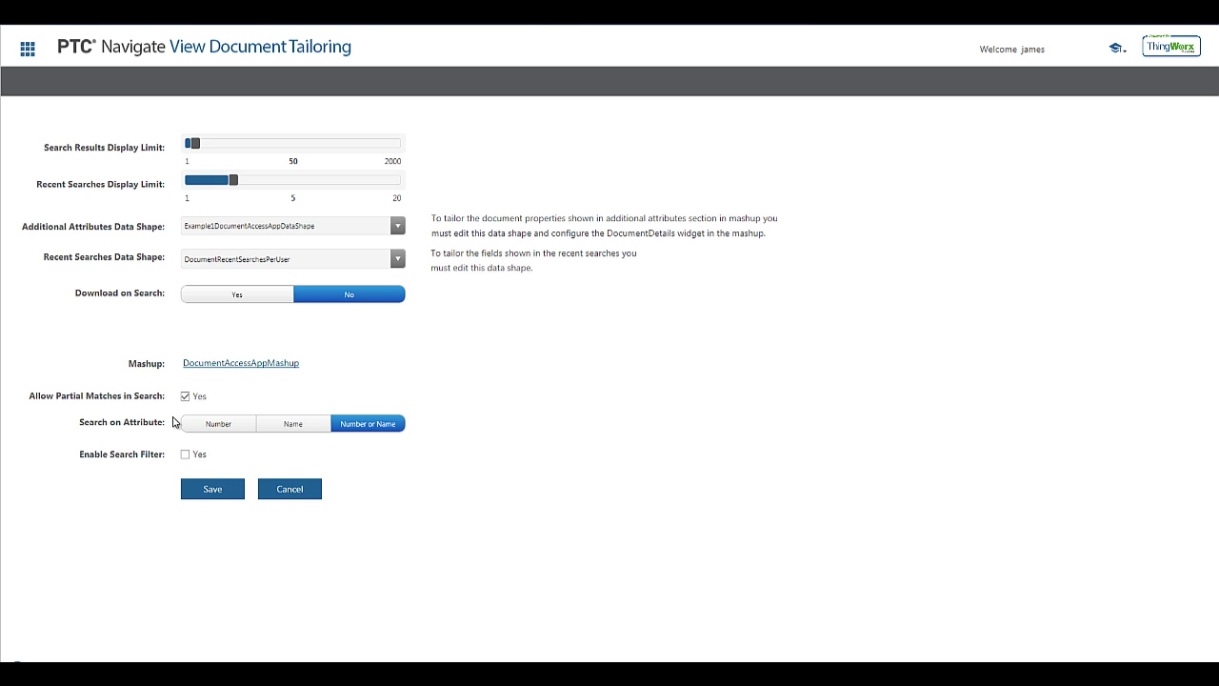
left_click(184, 455)
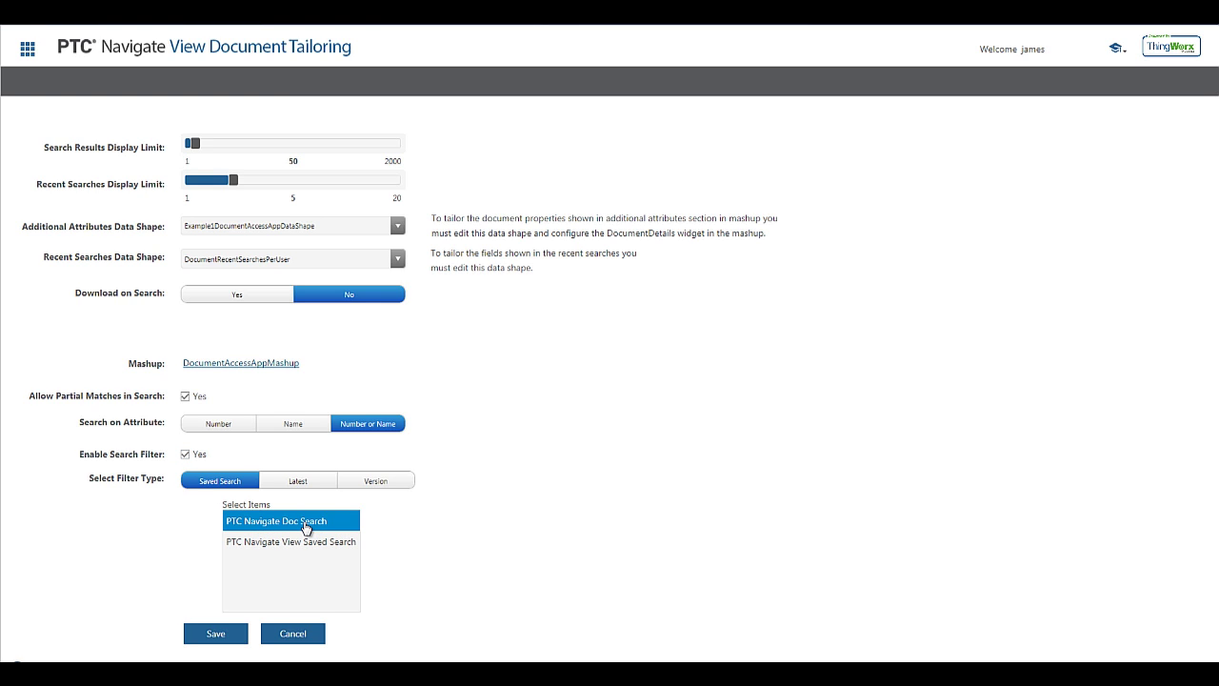
left_click(213, 636)
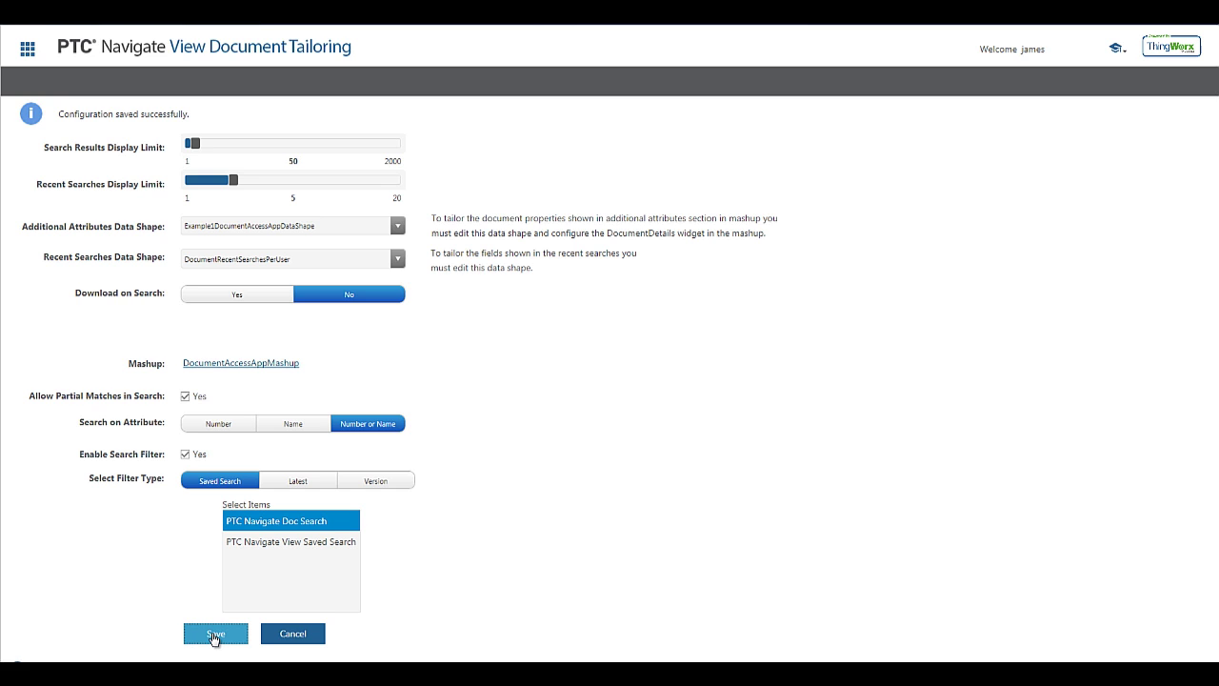
left_click(28, 49)
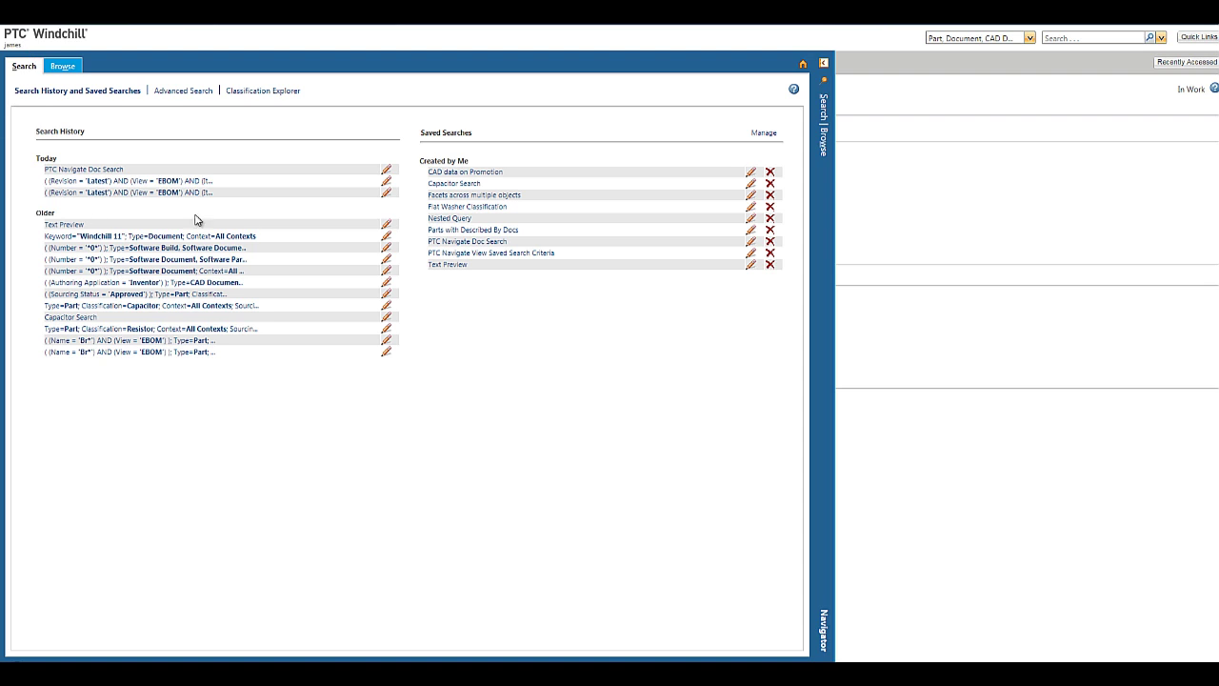
Load the Doc Search criteria: latest PDF documents modified 2016-06-06 to 2016-06-17.
left_click(750, 243)
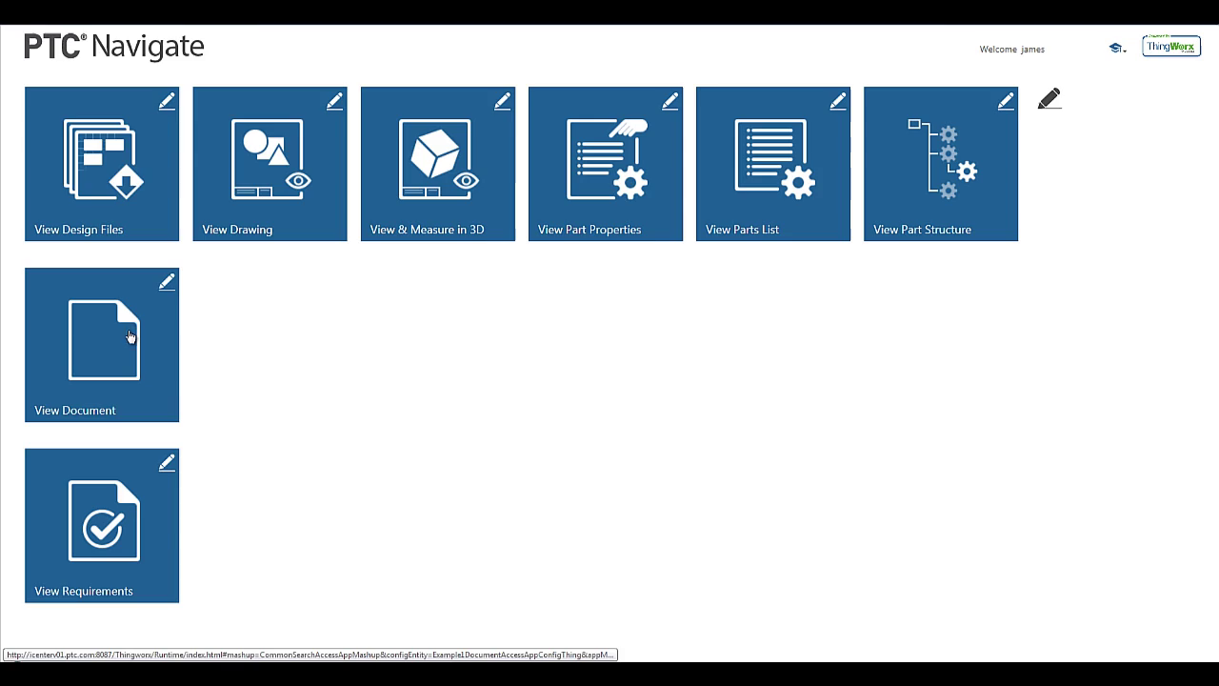
Search View Document for 'PTC' and check the PTC Navigate View 1.1 result.
left_click(107, 343)
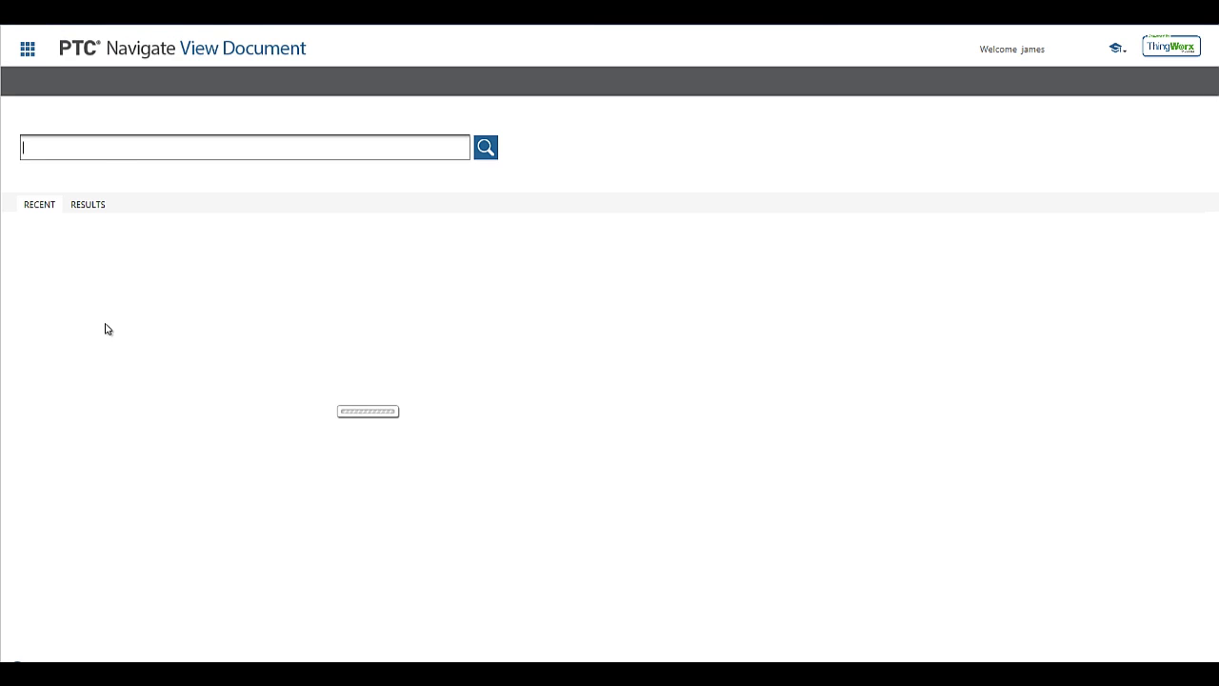
type("PTC")
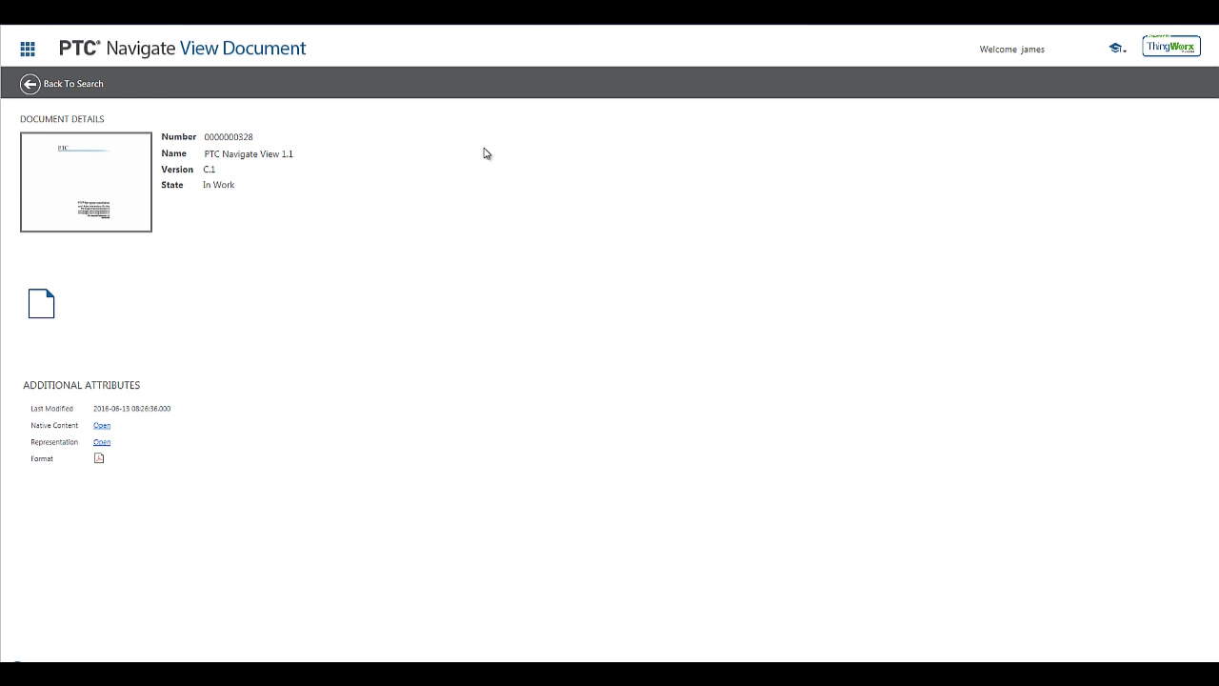
left_click(27, 53)
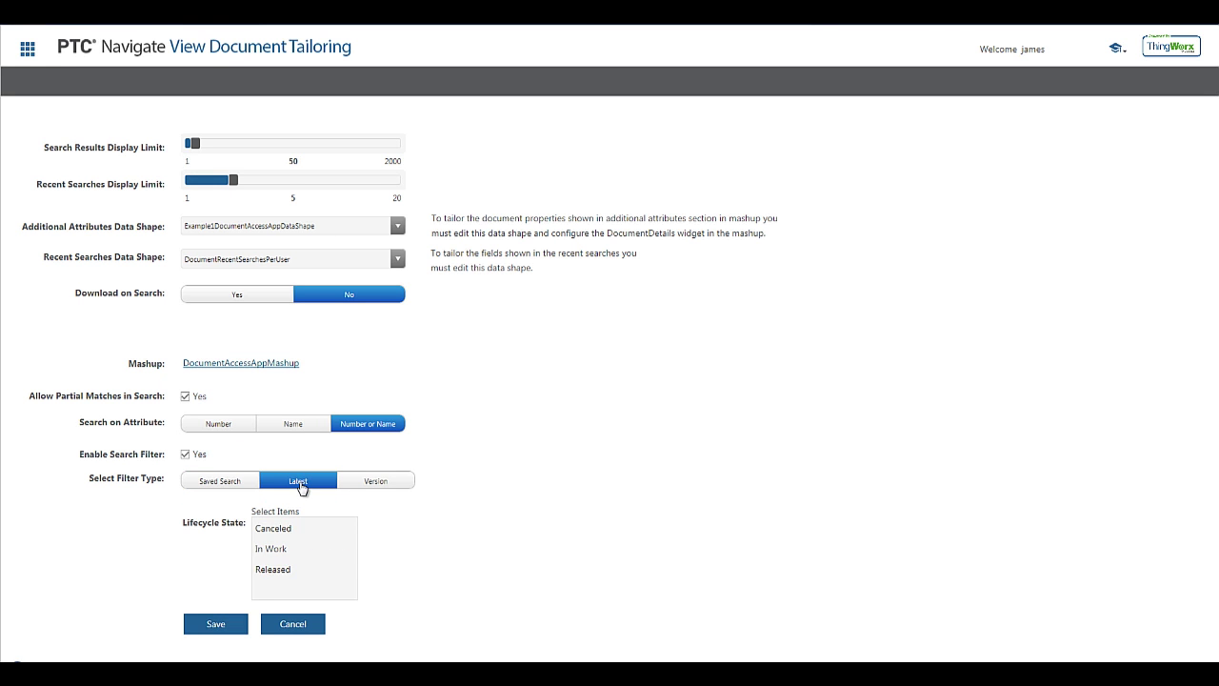
Switch View Document's filter to Latest versions in the Released state and save it.
left_click(283, 569)
left_click(217, 625)
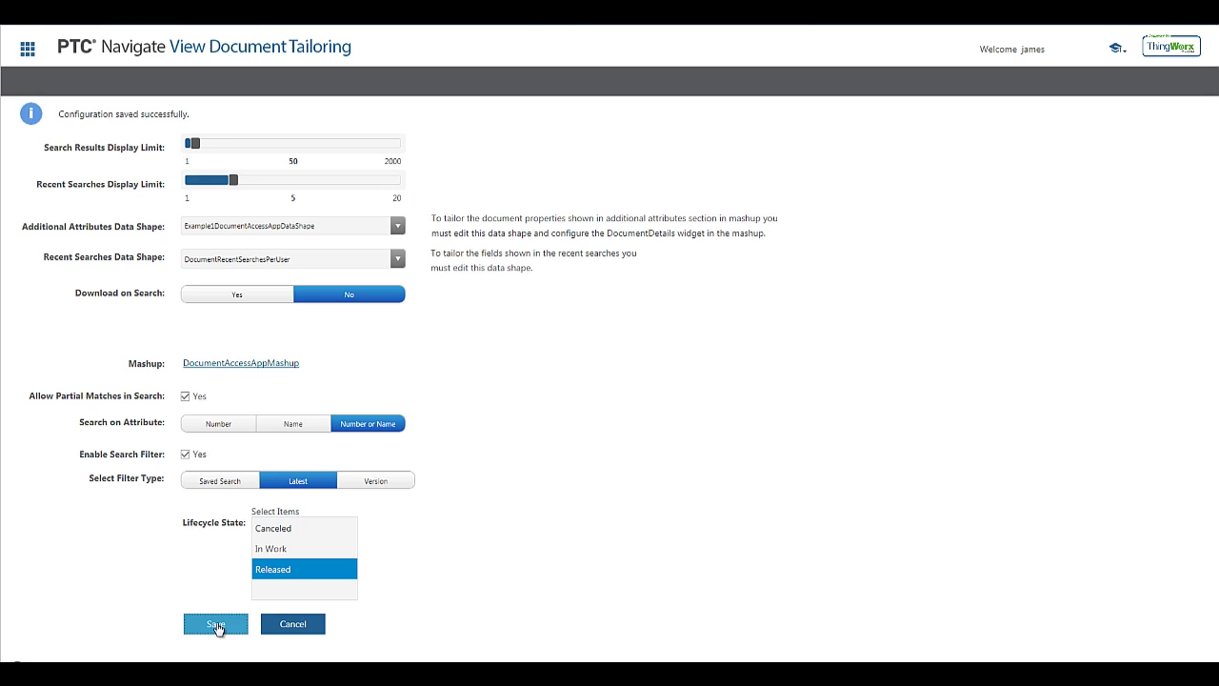
left_click(27, 53)
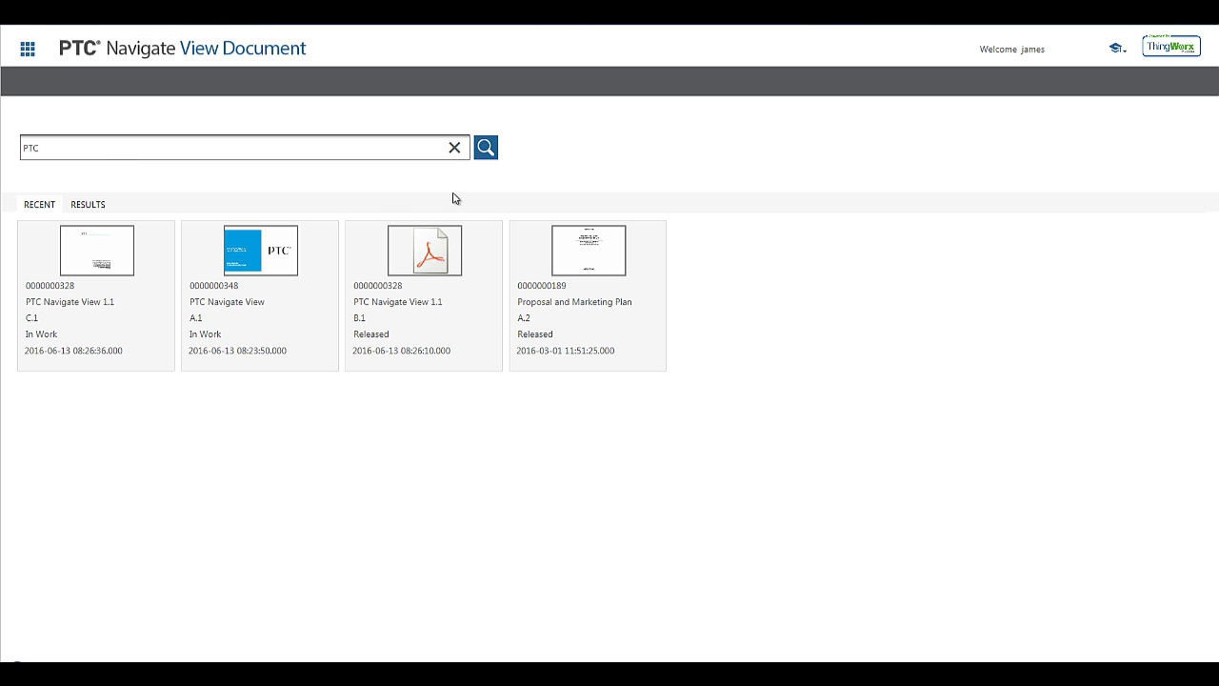
Run the 'PTC' document search, now showing only two PTC Navigate View 1.1 results.
left_click(486, 148)
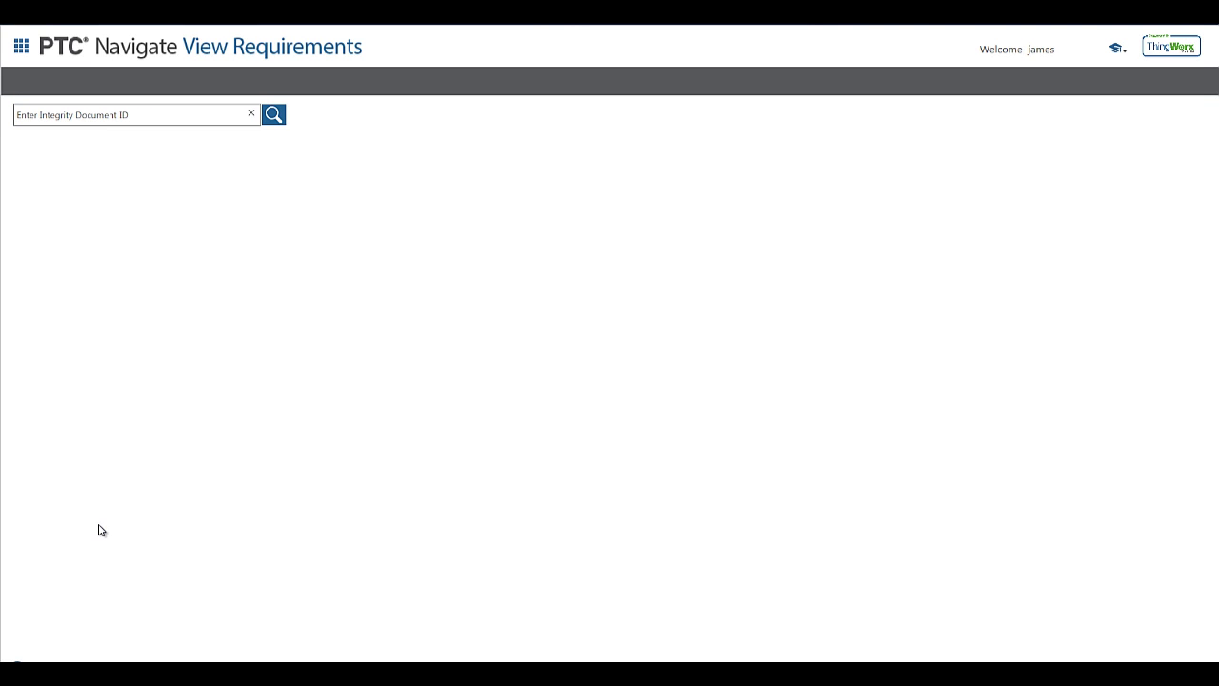
Open Integrity document 485 and expand the Waterproof and Time Zone Requirements sections down to 2.2.1.1.
left_click(78, 116)
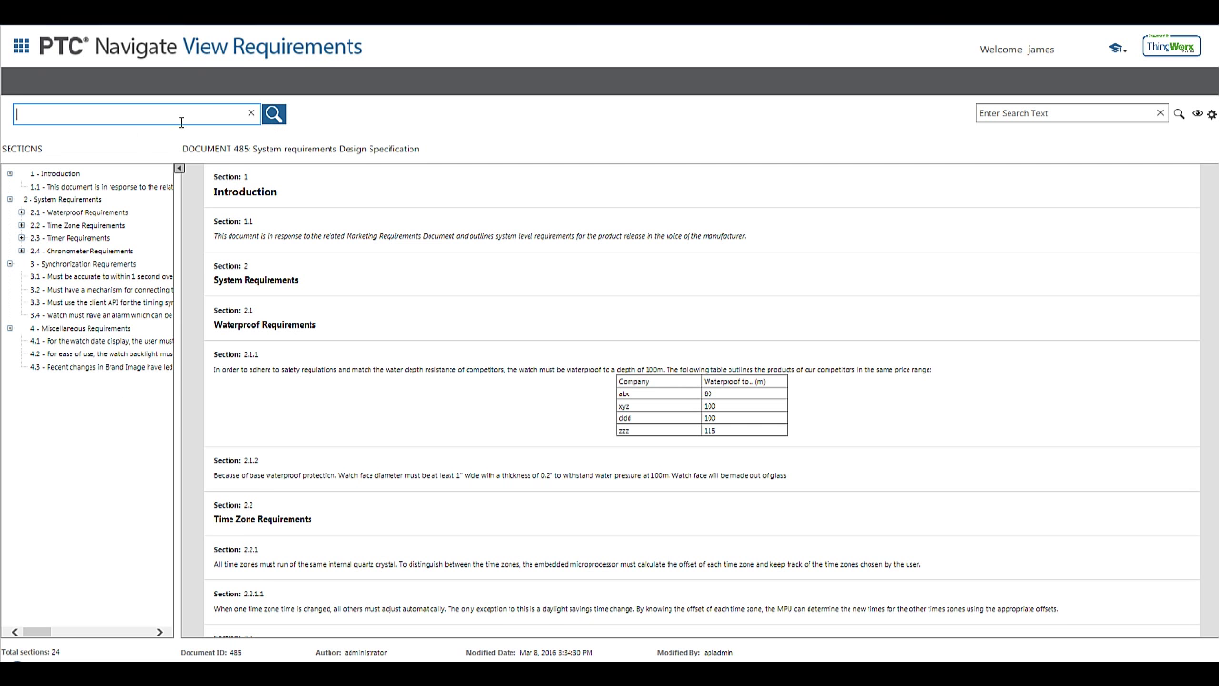
left_click(22, 212)
left_click(22, 250)
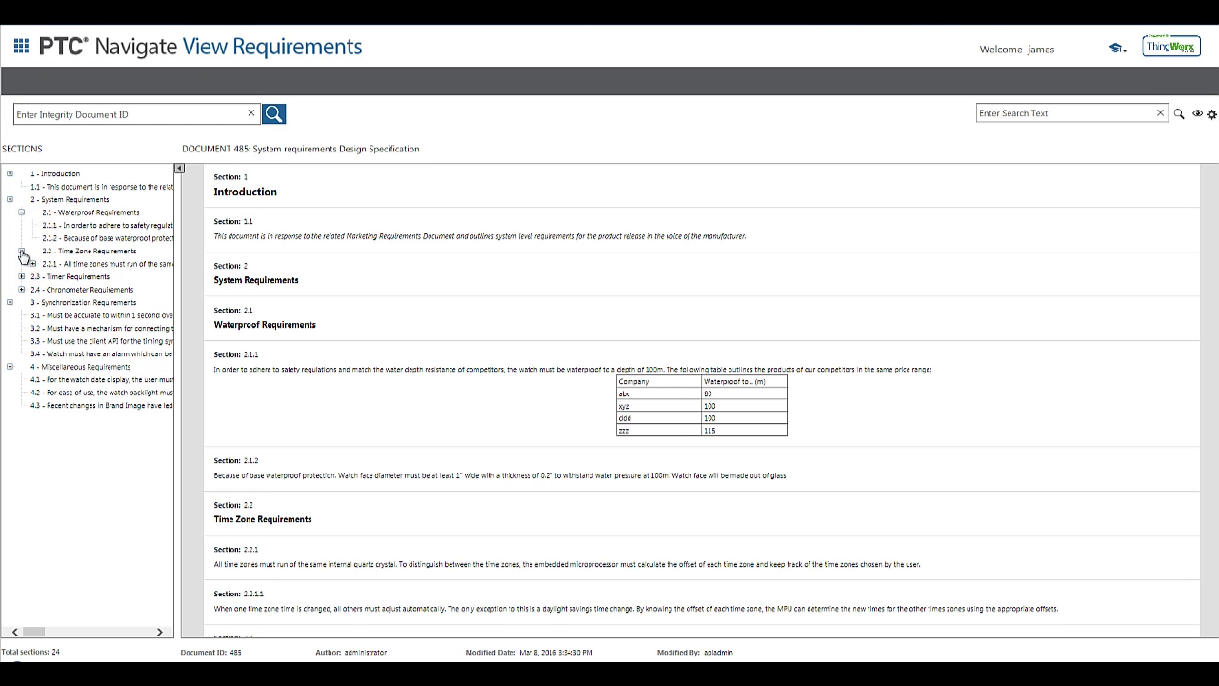
left_click(33, 263)
left_click(65, 277)
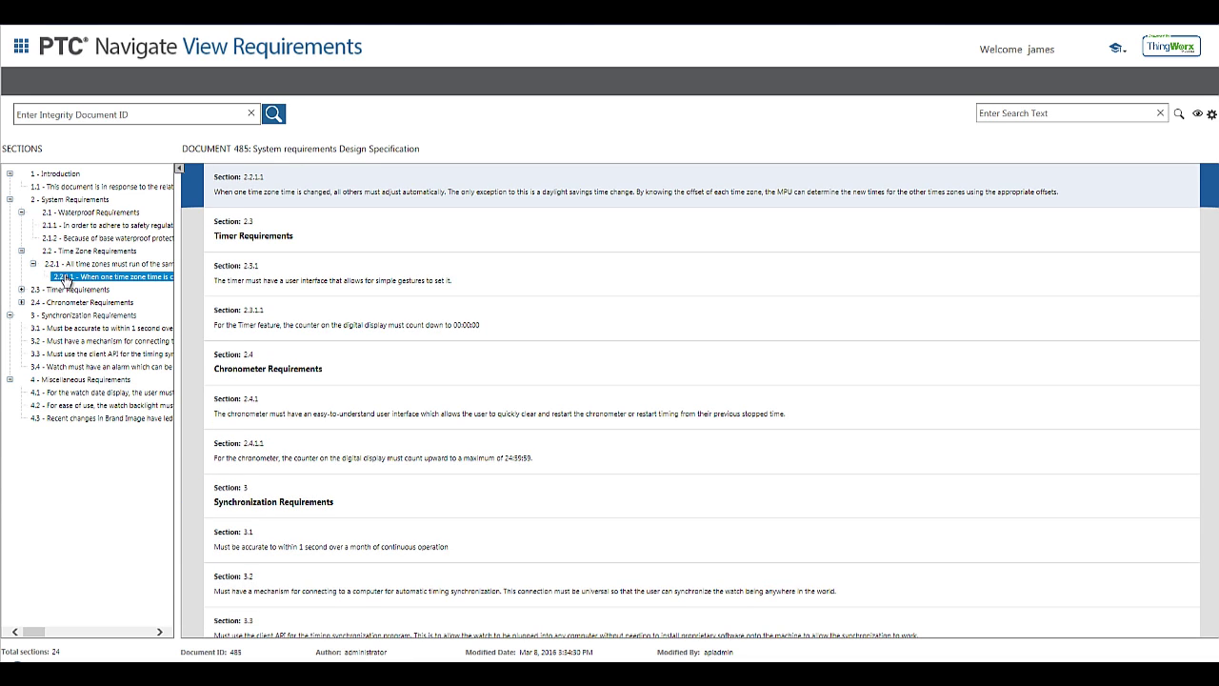
left_click(59, 175)
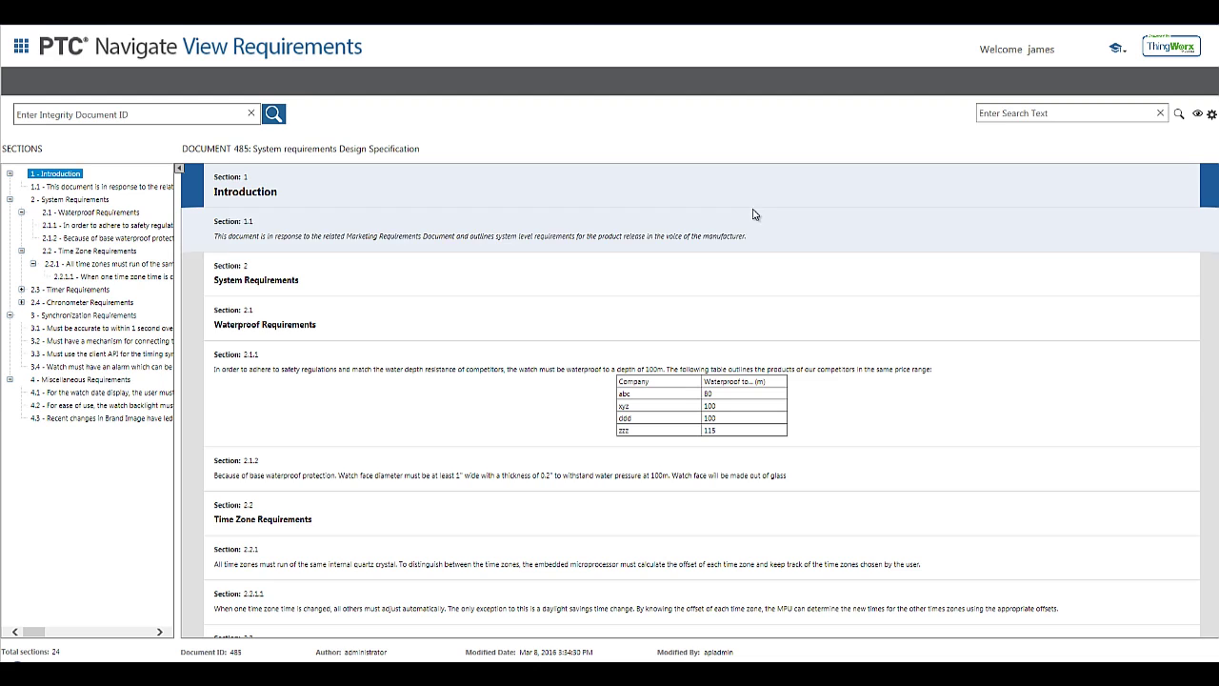
Find sections mentioning 'software', then clear the search and select section 1.1.
left_click(1015, 116)
type("software")
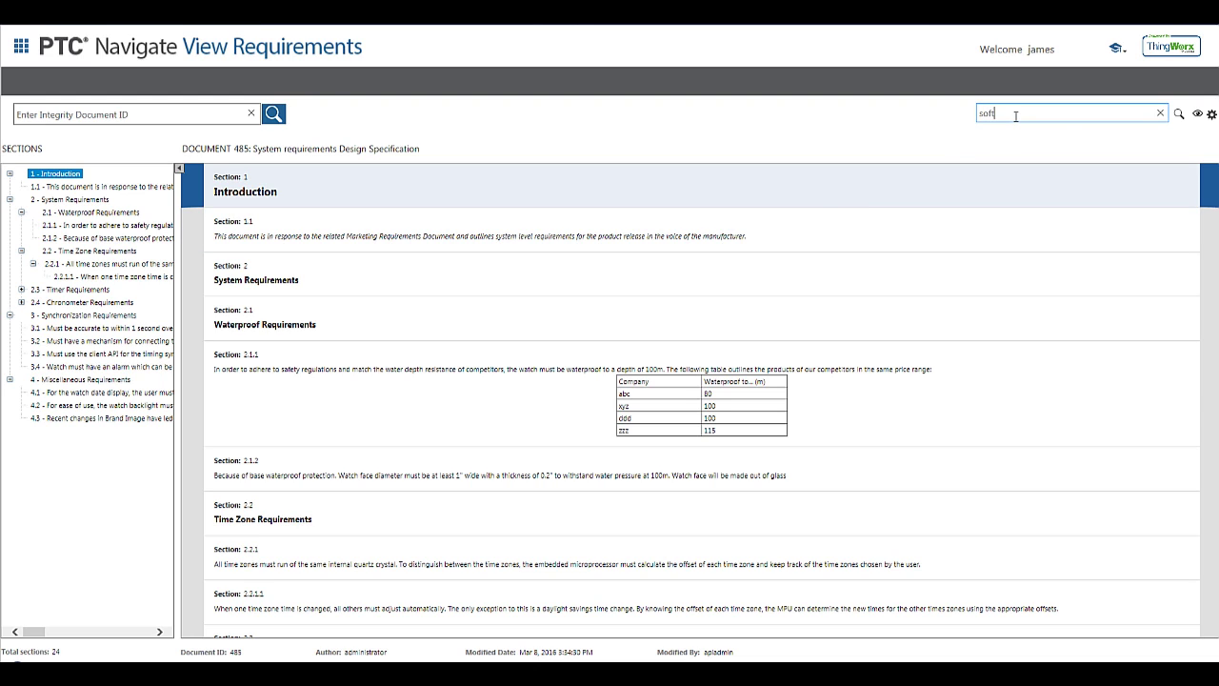
left_click(1176, 115)
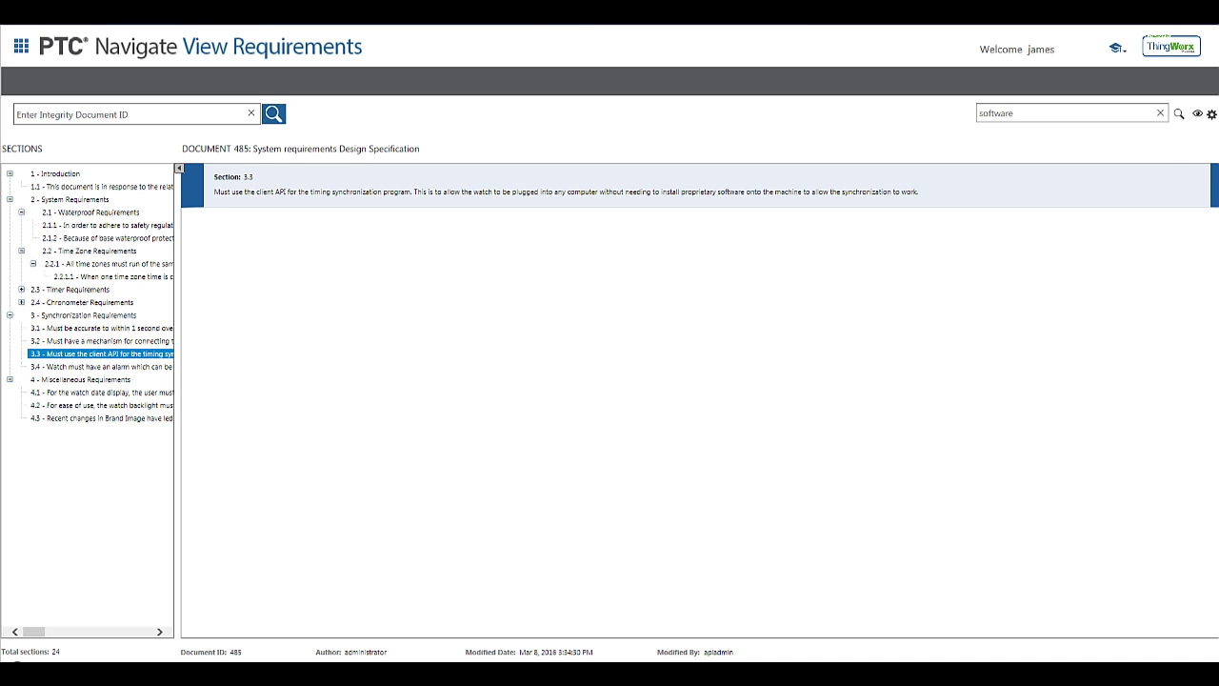
left_click(1160, 115)
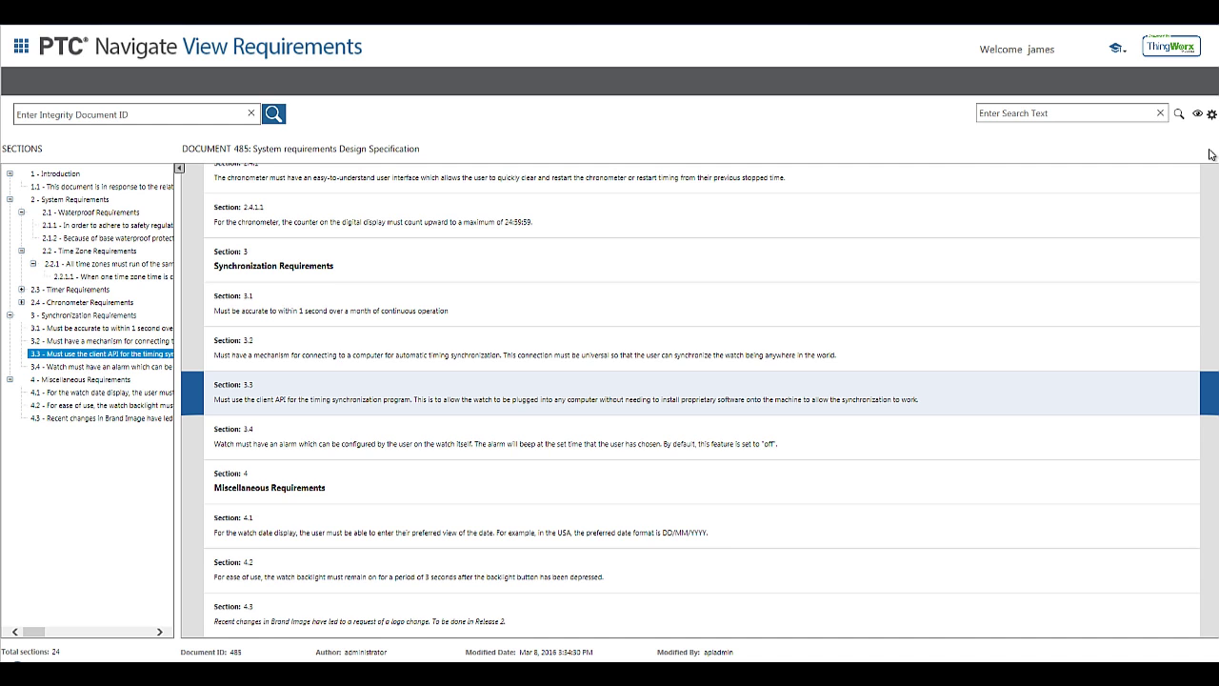
scroll(690, 400, "up", 3)
scroll(691, 400, "up", 6)
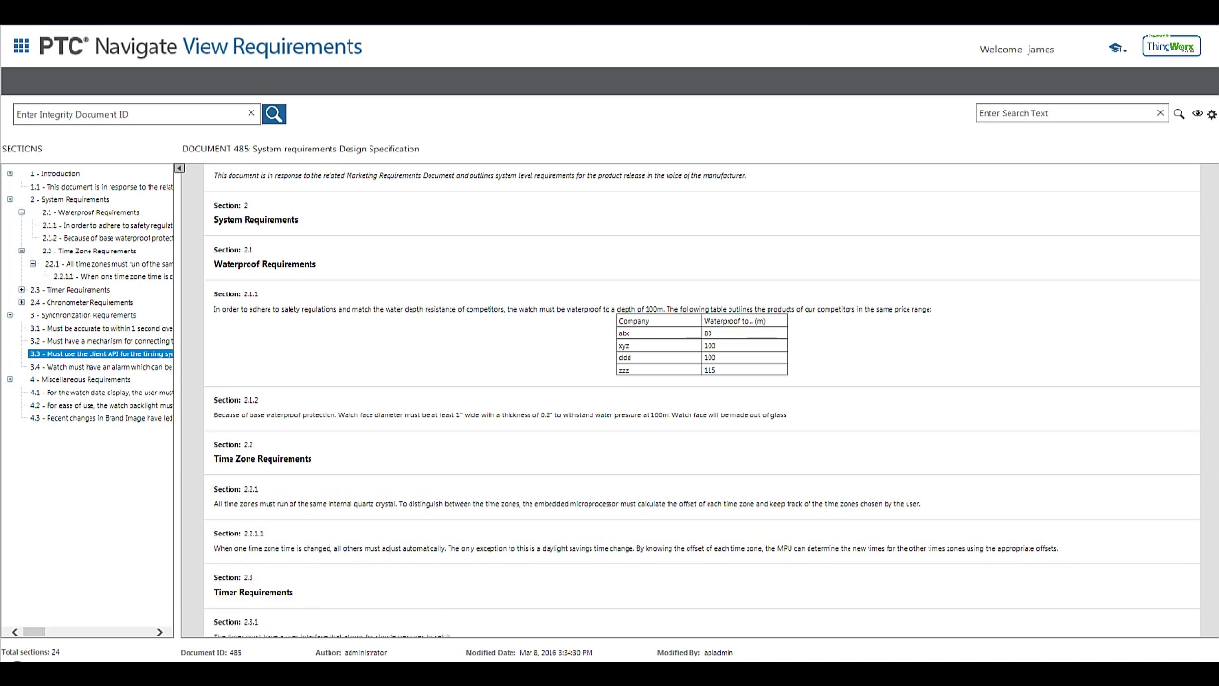
scroll(690, 400, "up", 1)
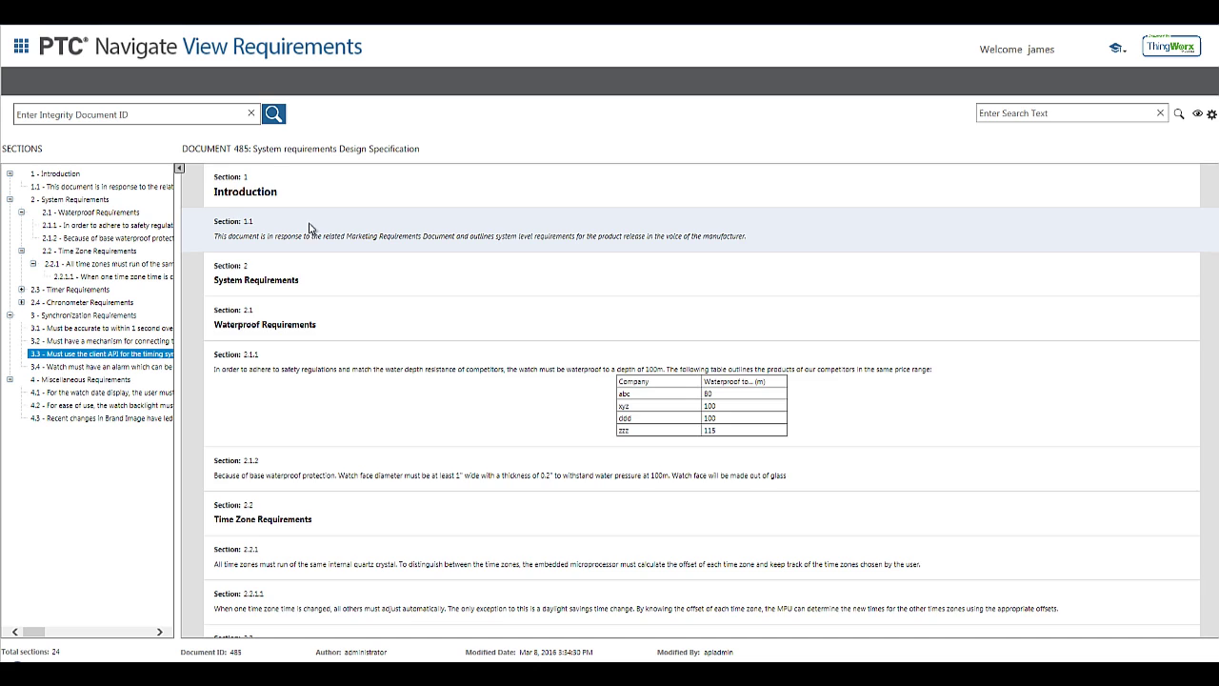
left_click(199, 229)
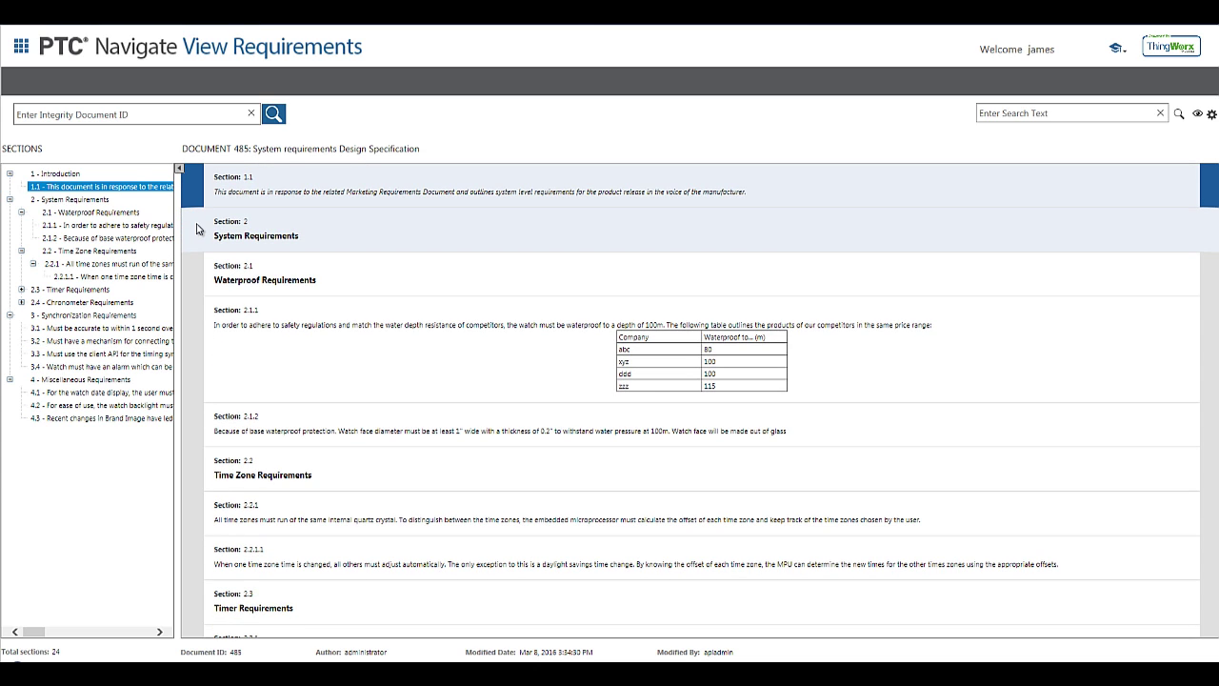
Leave View Requirements via the app-launcher grid to show the eight-tile PTC Navigate home page.
left_click(21, 48)
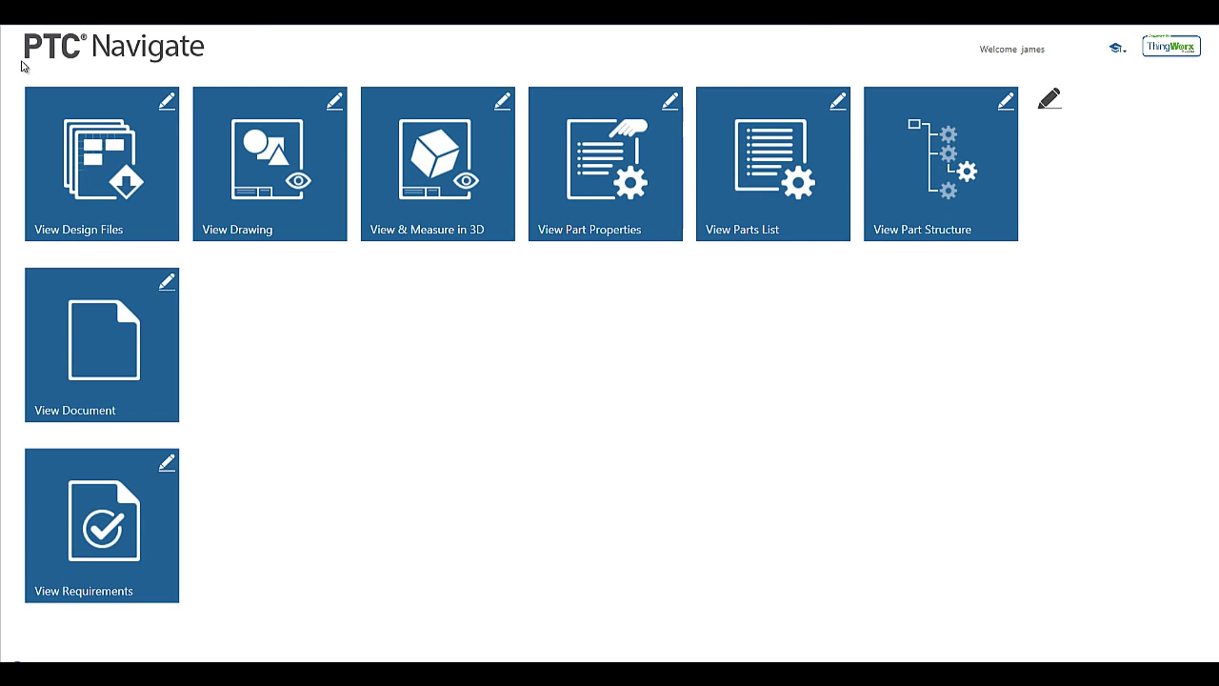